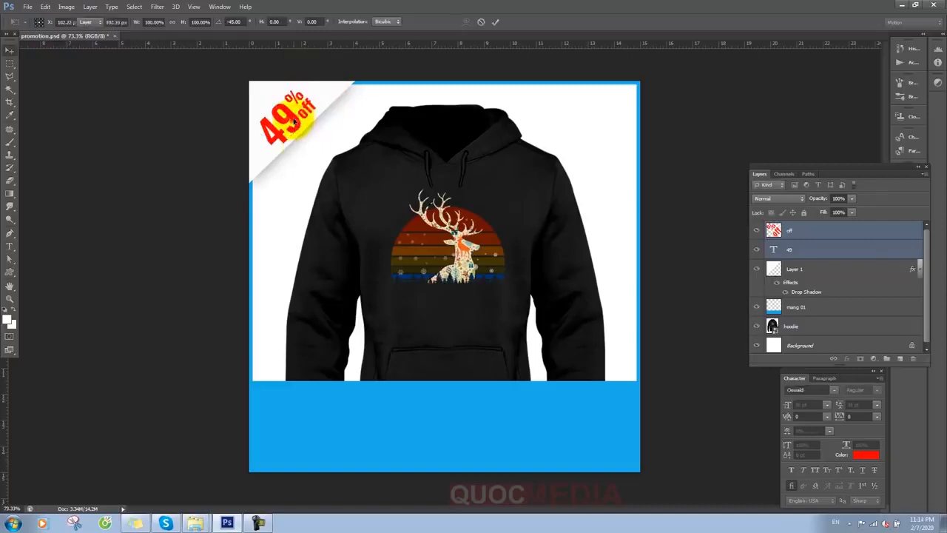
Step: Apply the -45° rotation to the "49" and "% off" text layers in the corner tag
key(Return)
click(238, 159)
key(ctrl+minus)
Step: Create a layer group named "tag sale off" containing the off, 49 and Layer 1 layers, and collapse it
click(887, 358)
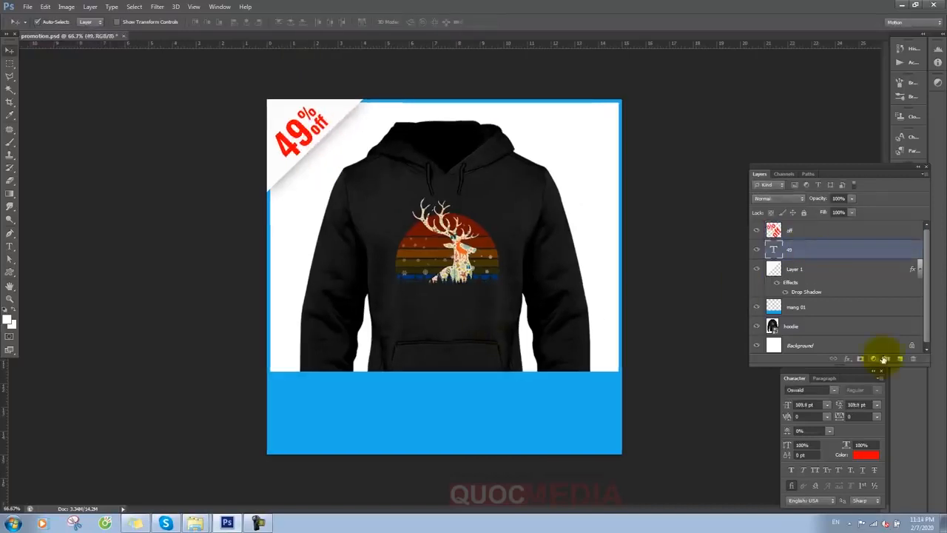
double_click(815, 245)
text(tag sale off)
drag(814, 231, 804, 252)
drag(814, 281, 814, 268)
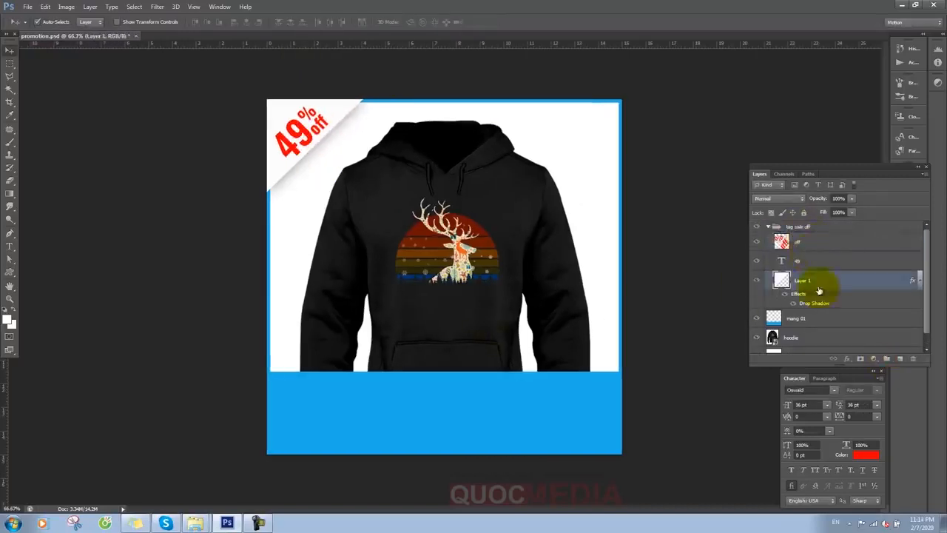
click(768, 227)
Step: Add the white Oswald text "Holiday gift ideas" on the blue band, directly above the mang 01 layer
click(813, 261)
click(801, 242)
click(9, 245)
click(406, 398)
text(Hot)
key(ctrl+a)
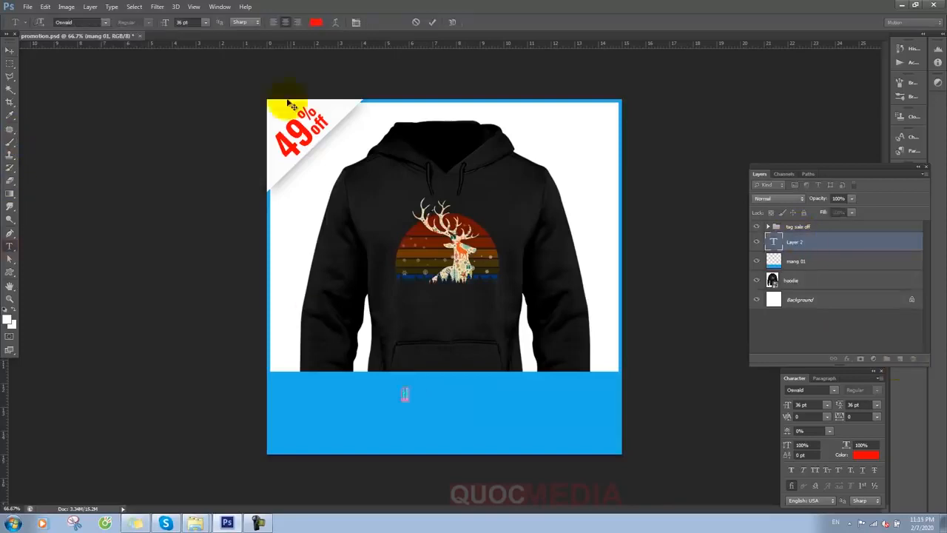
click(316, 23)
click(490, 337)
key(Return)
text(deas)
key(ctrl+Return)
Step: Resize and position the "Holiday gift ideas" text in the upper part of the blue band
key(ctrl+t)
drag(482, 395, 494, 397)
key(Return)
Step: Duplicate the "Holiday gift ideas" text below itself, enlarge the copy to 125 pt and change its wording to "HOODIE"
drag(484, 394, 504, 446)
text(Hoodie)
key(ctrl+t)
key(Return)
click(9, 246)
drag(410, 424, 503, 431)
text(OODIE)
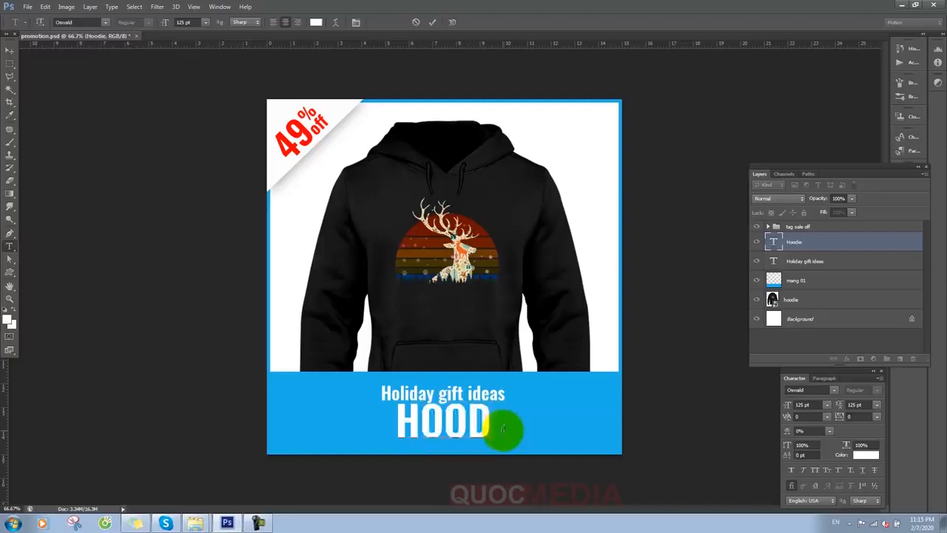
Step: Scale the two text lines to fit together, with HOODIE at about 120 pt, and align them in the blue band
key(ctrl+t)
ctrl+click(479, 397)
key(ctrl+t)
drag(504, 386, 500, 387)
key(Return)
ctrl+shift+click(495, 424)
drag(494, 423, 500, 422)
Step: Make a rectangular selection around both text lines and add a new layer named "line" for the frame
key(m)
drag(374, 377, 522, 444)
click(797, 263)
key(ctrl+shift+alt+n)
double_click(798, 264)
text(line)
key(Return)
Step: Stroke the rectangular selection in white on the line layer and deselect it
key(alt+e)
key(s)
key(Return)
key(ctrl+d)
scroll(520, 359, down, 2)
Step: Create a layer group named "Text", put the Holiday gift ideas layer in it and collapse the group
key(v)
click(888, 359)
double_click(792, 257)
text(Text)
key(Return)
click(799, 275)
drag(796, 292, 776, 258)
click(769, 256)
click(768, 257)
Step: Nudge the hoodie image slightly to the right, and create a video timeline for the document
drag(454, 265, 459, 265)
drag(797, 365, 796, 390)
click(220, 7)
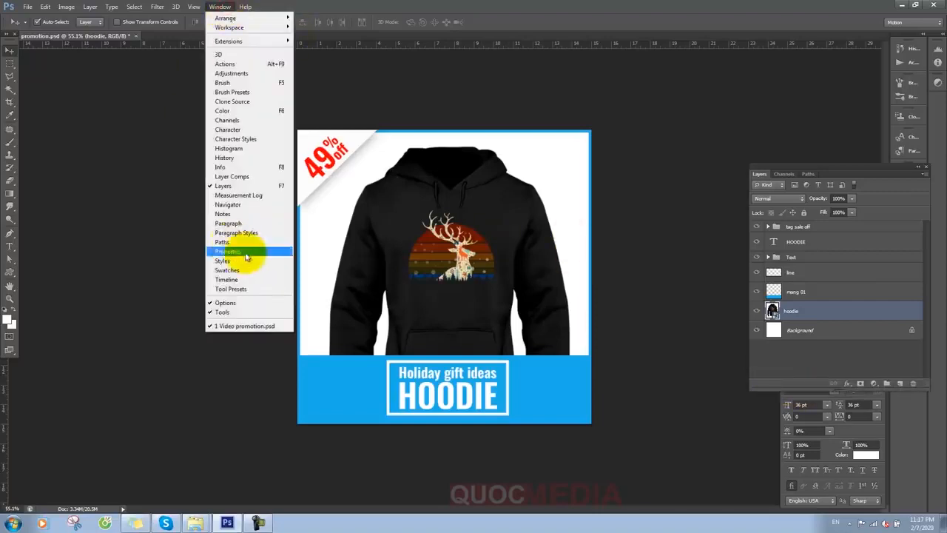
click(261, 279)
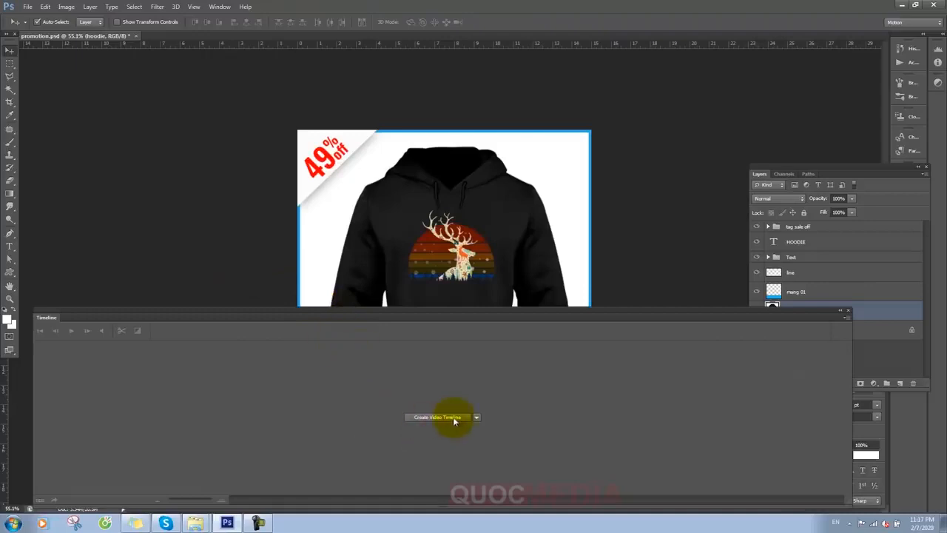
click(448, 419)
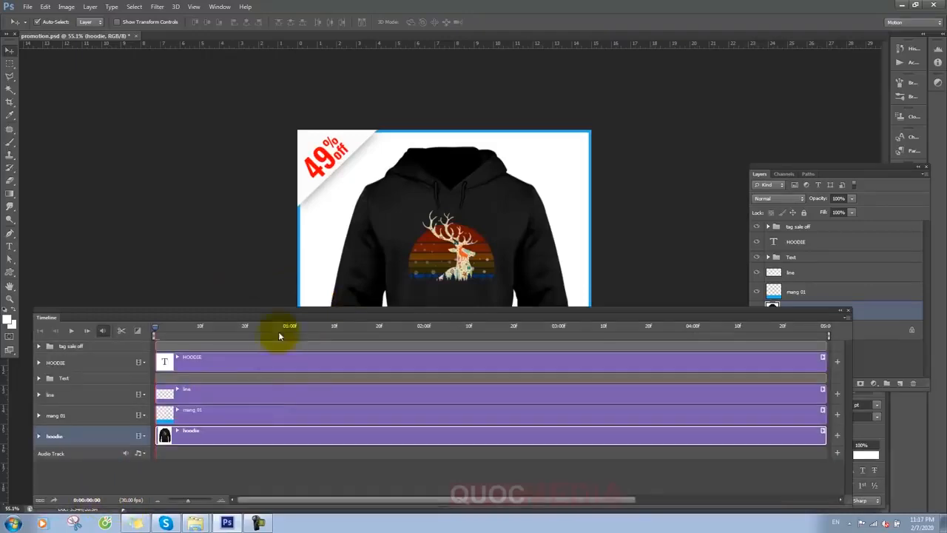
Step: Set the timeline's current time to 0:00:15:00
click(307, 337)
click(303, 326)
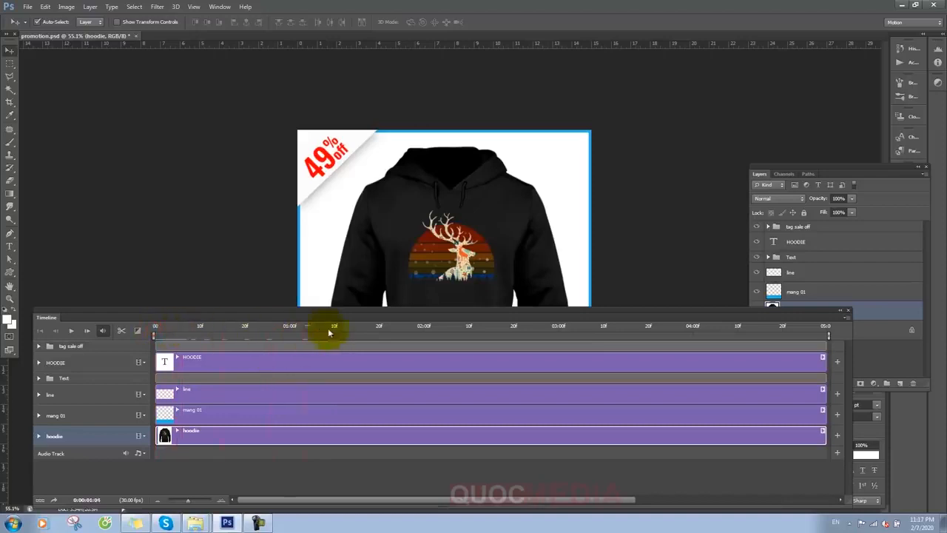
click(87, 500)
click(453, 178)
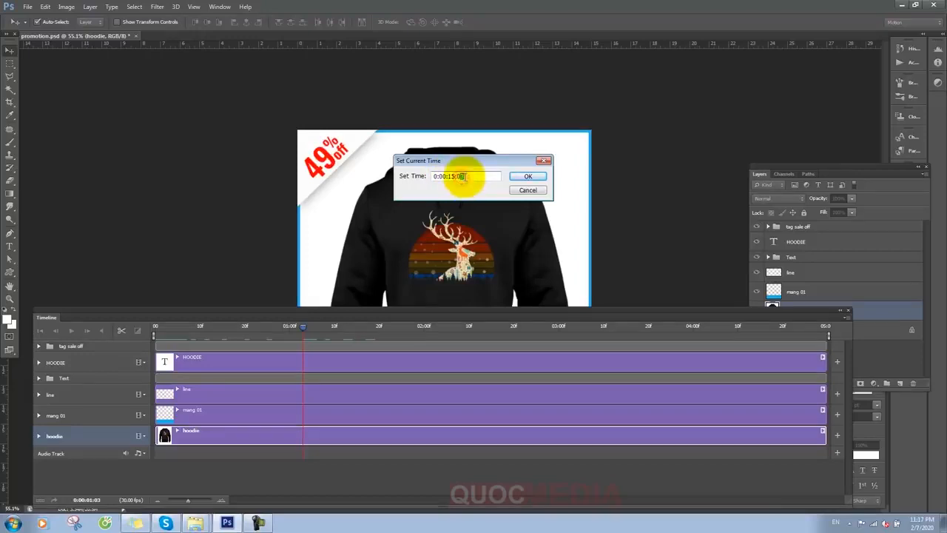
click(527, 176)
drag(613, 499, 705, 500)
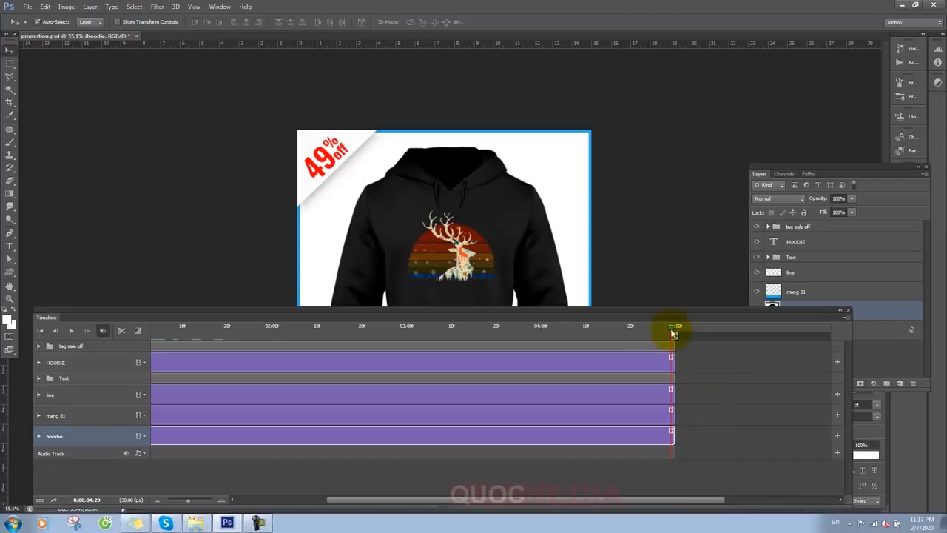
drag(688, 502, 381, 501)
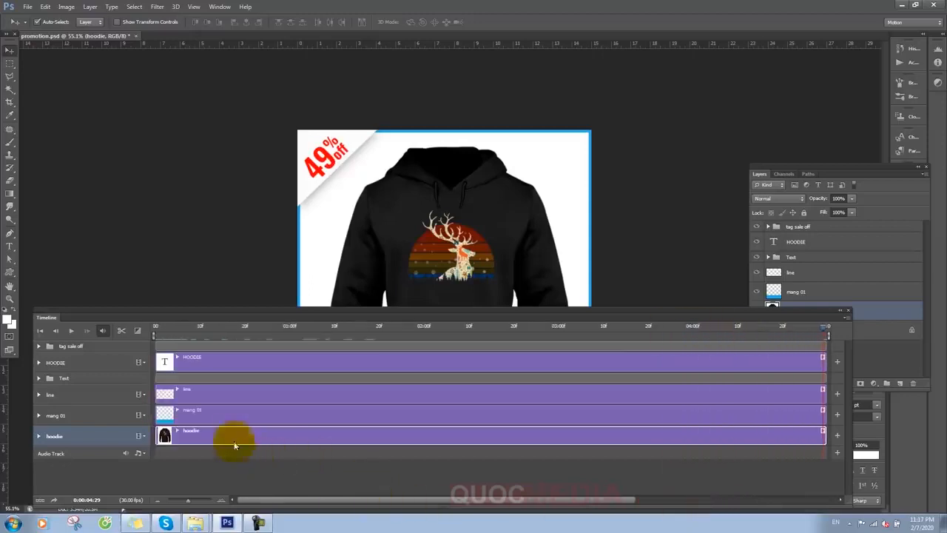
click(239, 369)
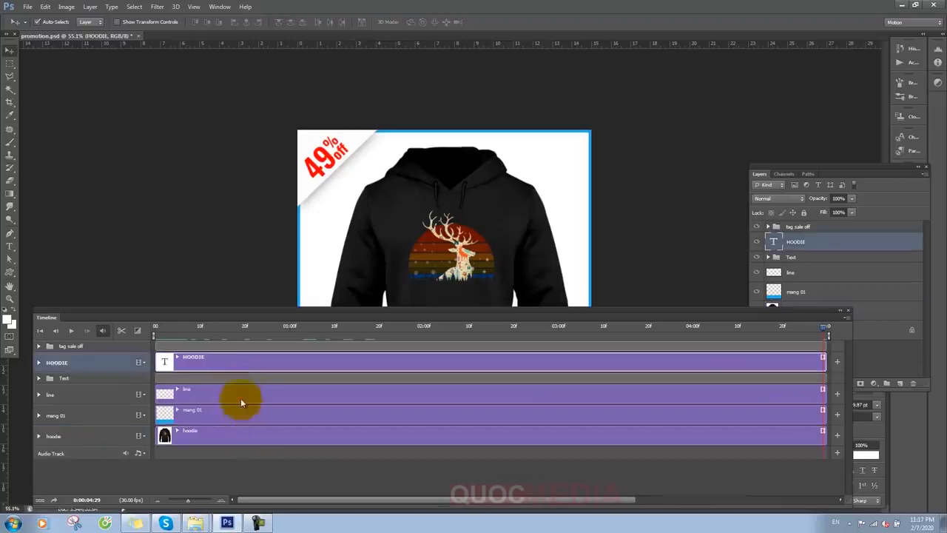
click(241, 398)
click(234, 418)
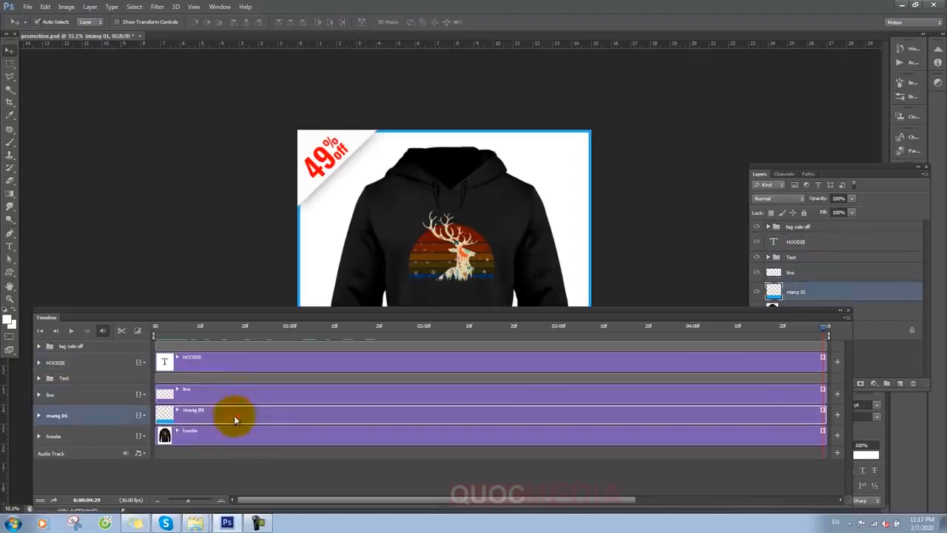
click(40, 379)
click(39, 379)
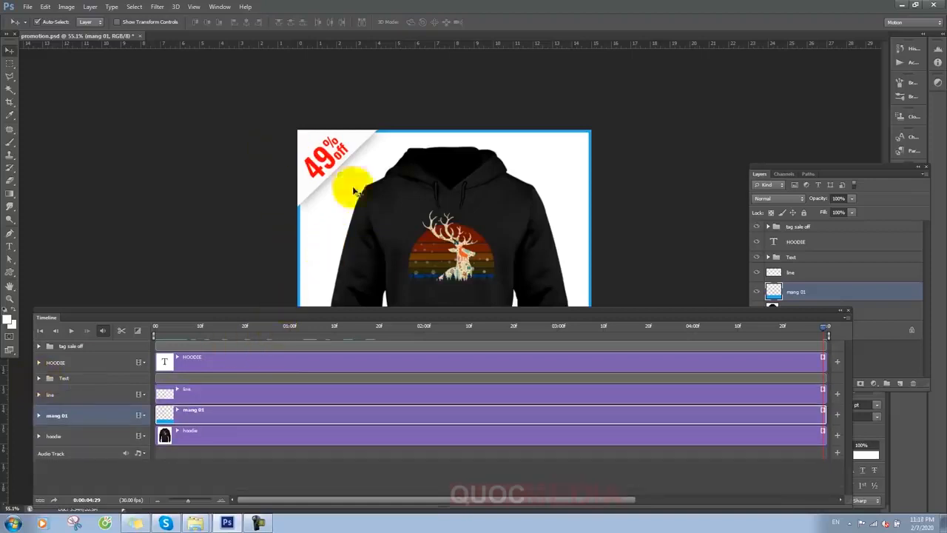
Step: Move the playhead to 0:00:02:00 and shorten the HOODIE text clip to end at about 0:00:02:05
click(404, 170)
key(f)
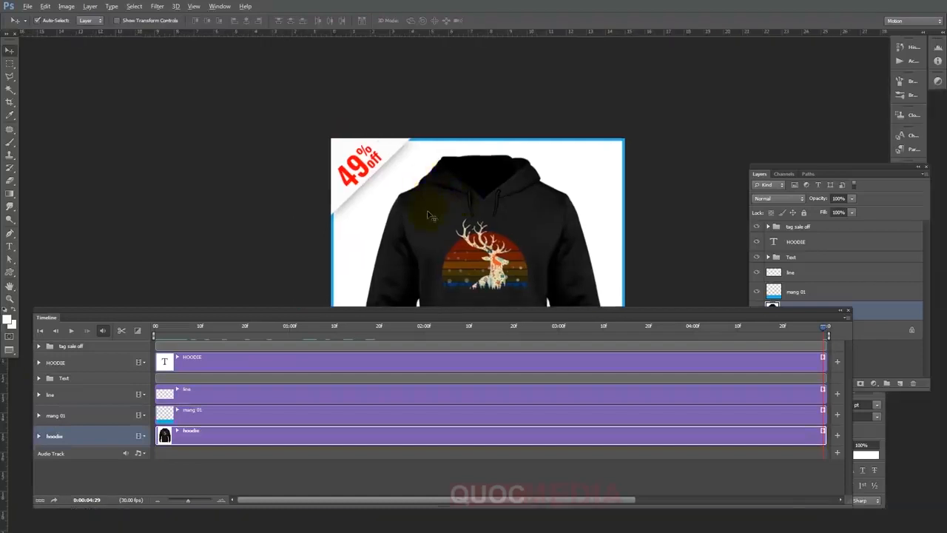
scroll(428, 216, down, 1)
drag(440, 252, 432, 171)
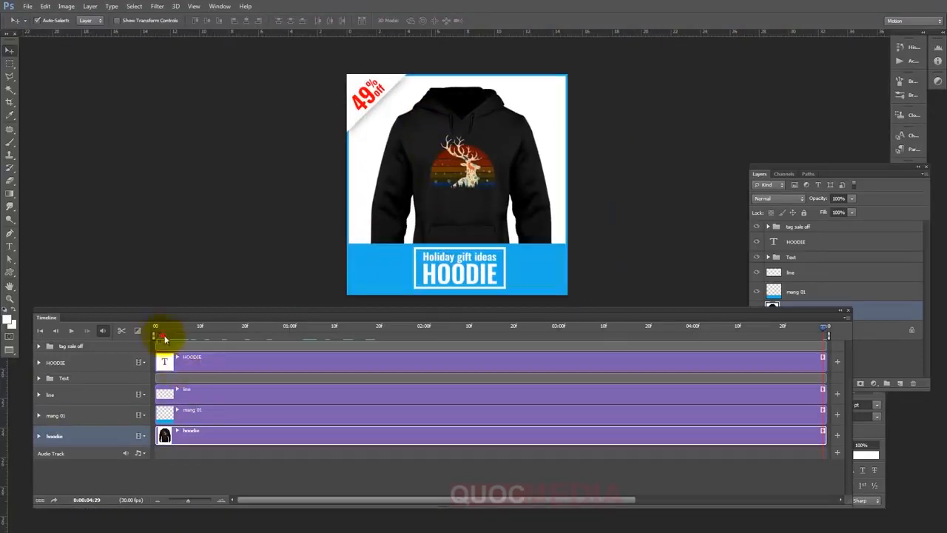
drag(171, 330, 275, 328)
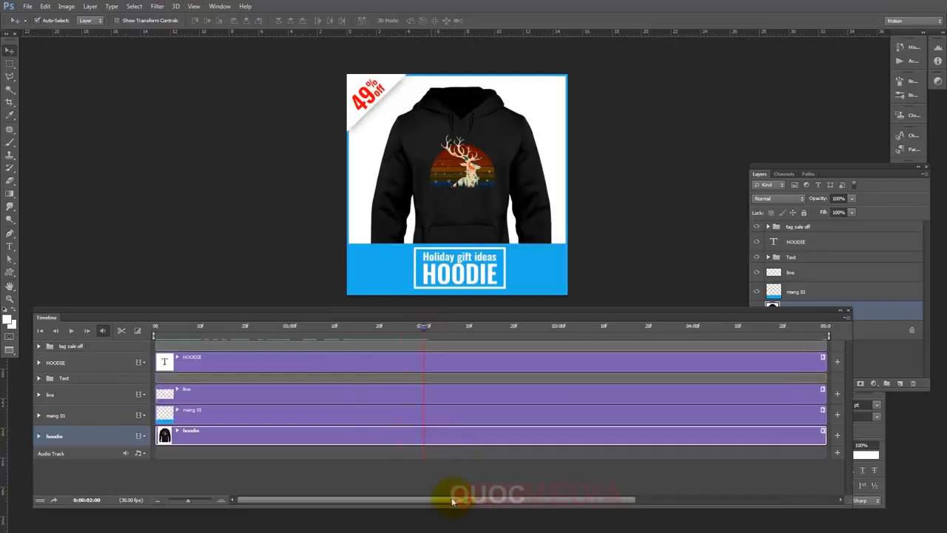
drag(823, 359, 443, 374)
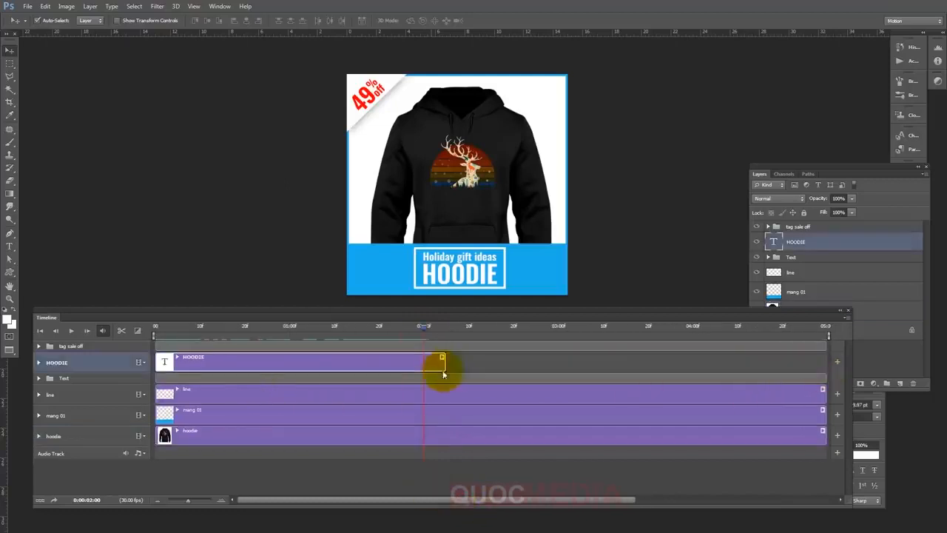
Step: Expand the Text group's track and shorten the hoodie image clip to end at about 0:00:02:05
click(826, 384)
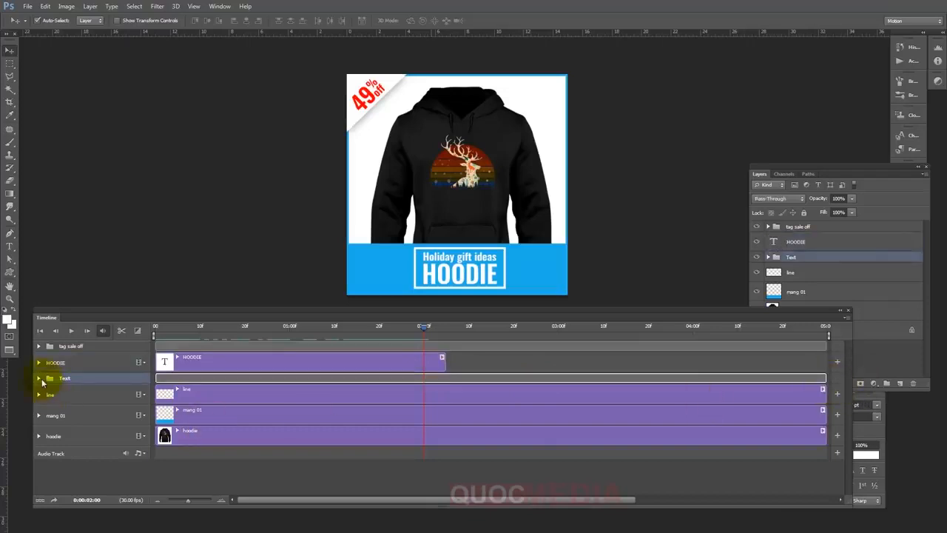
click(39, 378)
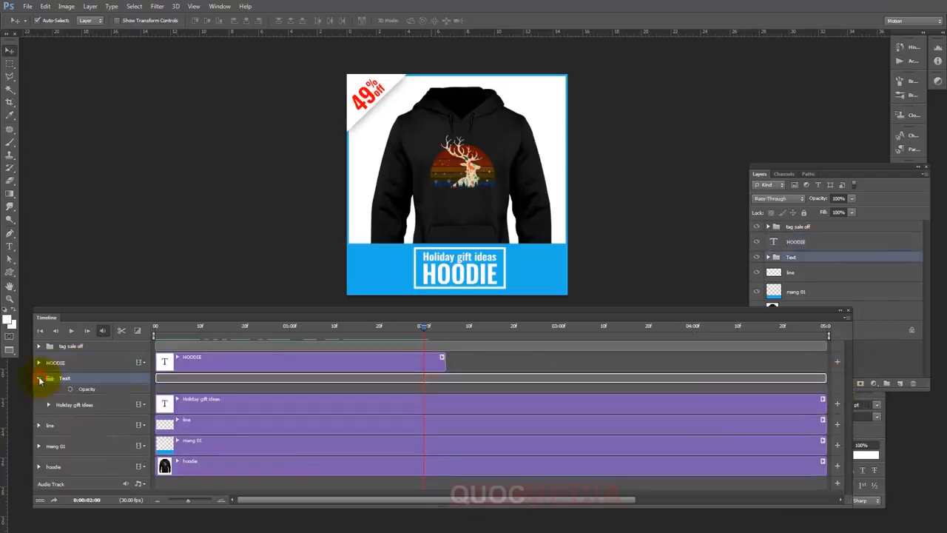
click(96, 406)
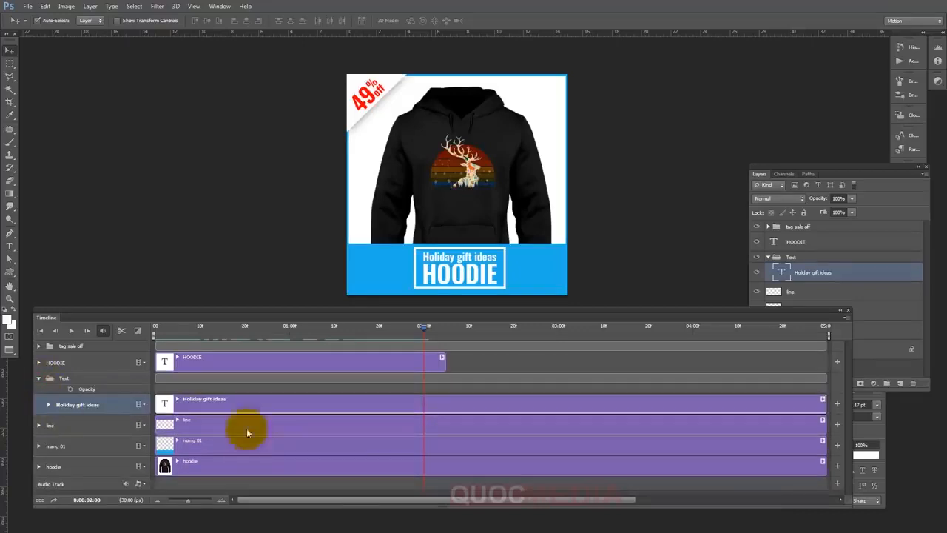
click(240, 464)
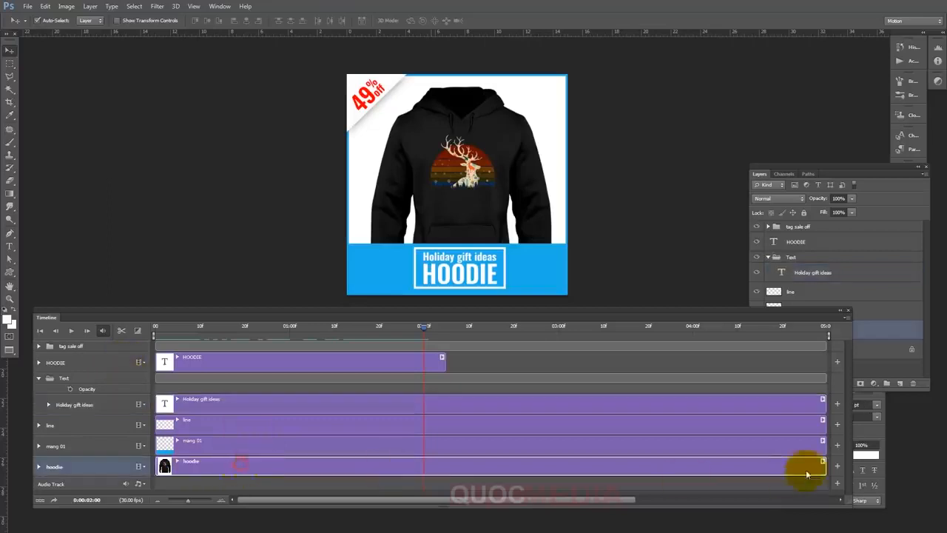
drag(823, 466, 443, 465)
Step: Place Ladies tshirt.jpg from the hinh anh folder into the design at 0:00:02:03 on the timeline
mouse_move(423, 331)
mouse_down()
mouse_move(450, 333)
mouse_move(430, 339)
mouse_up()
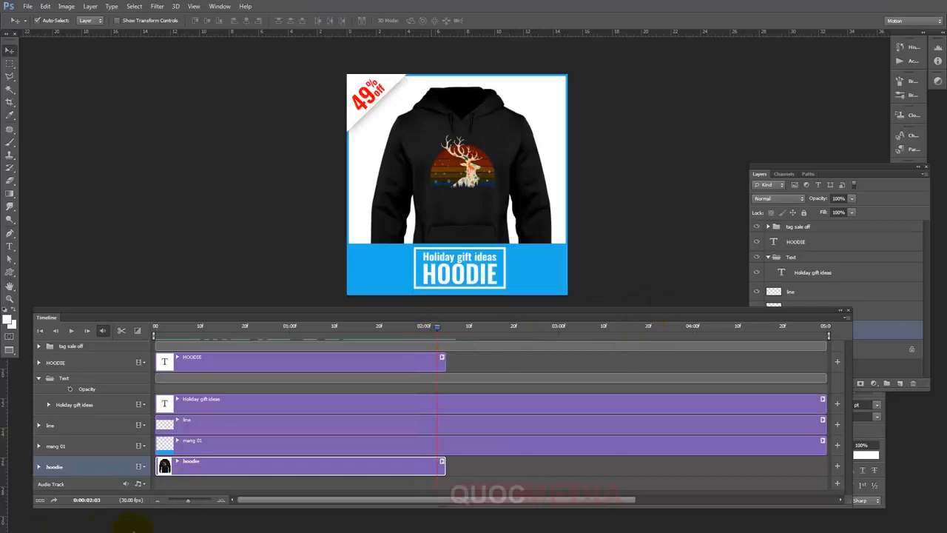
key(super)
click(196, 523)
click(174, 502)
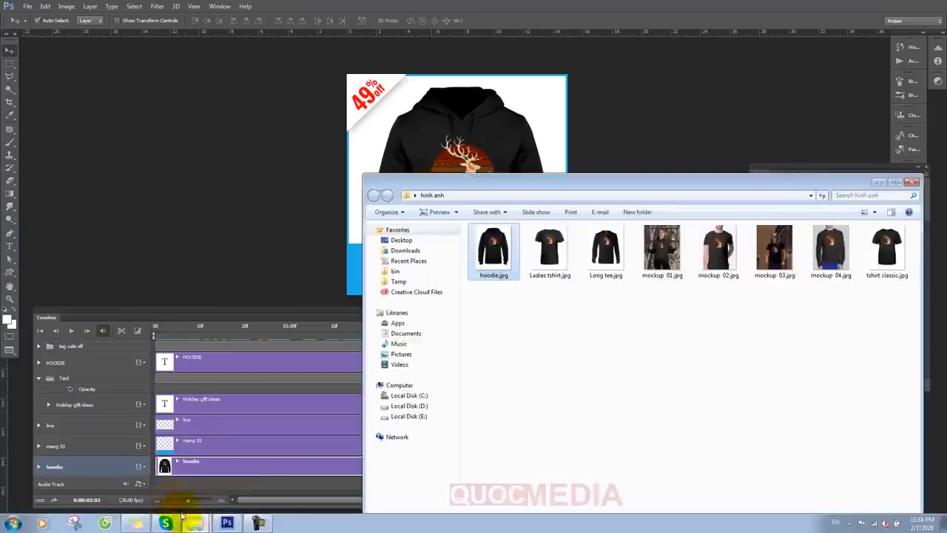
click(547, 249)
drag(554, 186, 647, 205)
drag(643, 271, 460, 177)
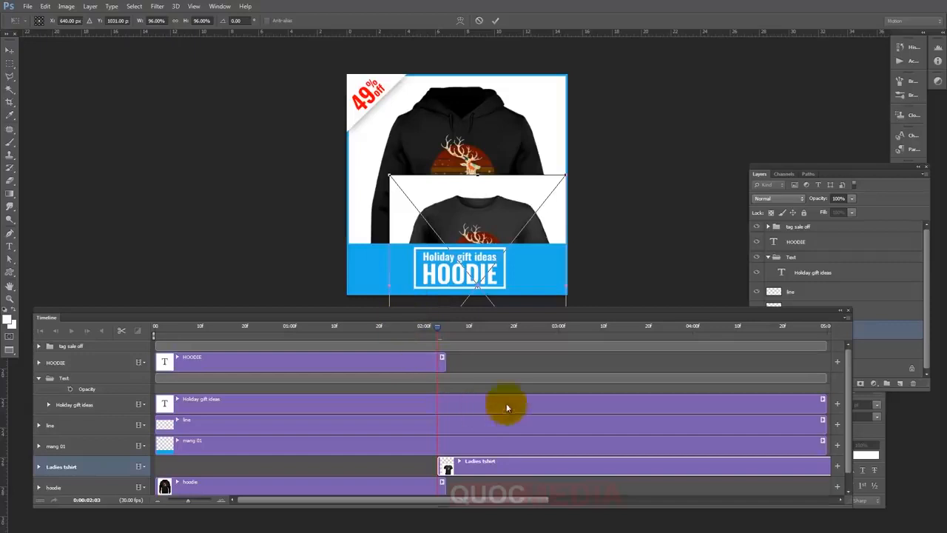
Step: Move and enlarge the placed ladies T-shirt image to fill the area above the blue band
scroll(483, 406, down, 1)
drag(474, 194, 450, 122)
drag(543, 104, 569, 71)
drag(481, 118, 487, 114)
double_click(485, 115)
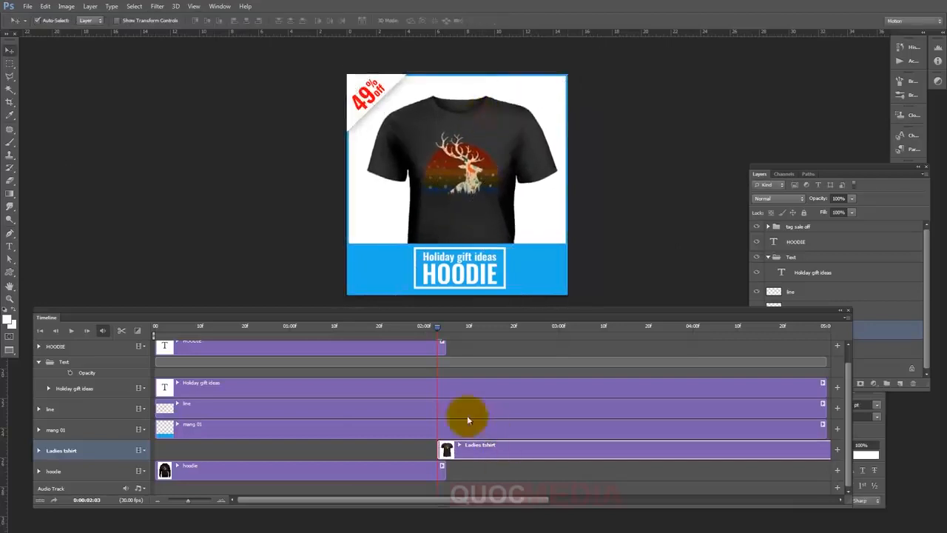
Step: Duplicate the HOODIE text layer with the playhead at 0:00:02:03, the start of the Ladies tshirt clip
mouse_move(440, 328)
mouse_down()
mouse_move(427, 328)
mouse_move(451, 332)
mouse_up()
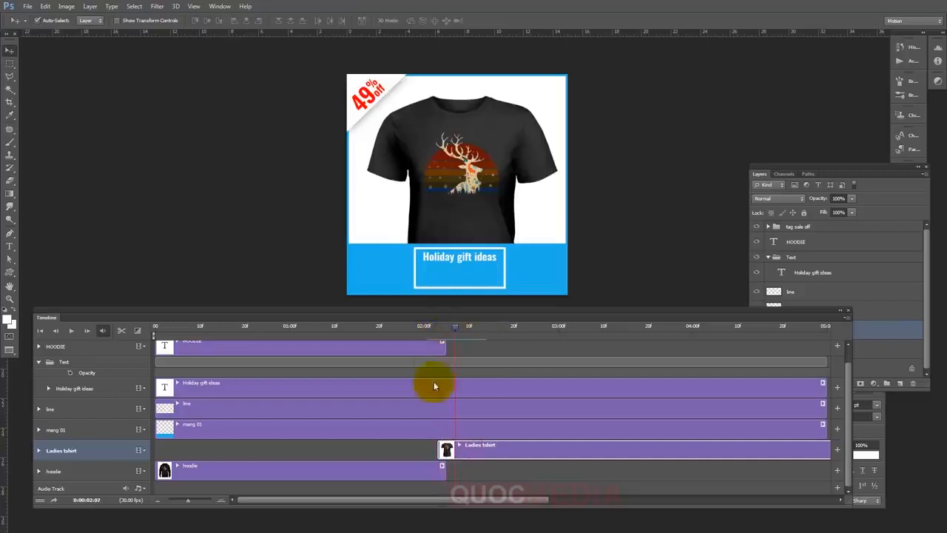
drag(451, 330, 446, 330)
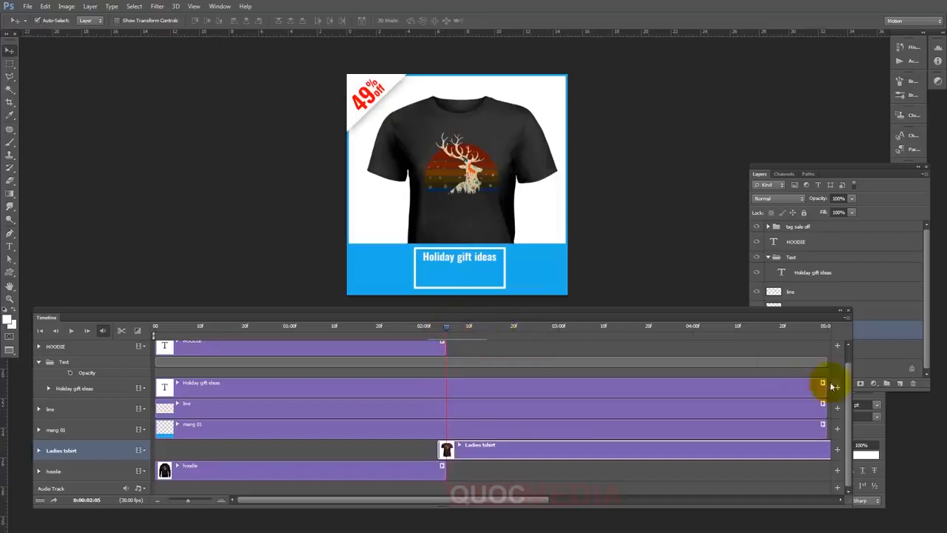
drag(848, 405, 848, 387)
drag(444, 329, 439, 327)
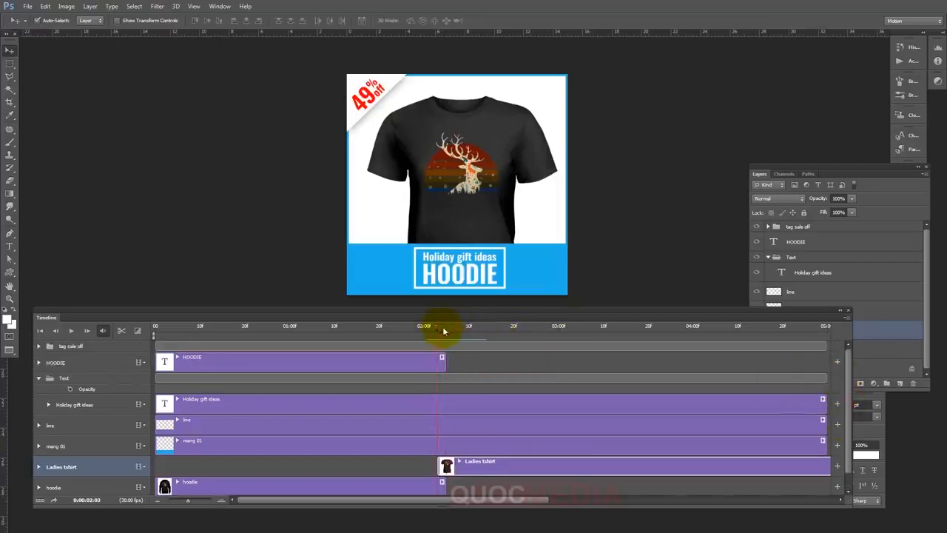
click(461, 277)
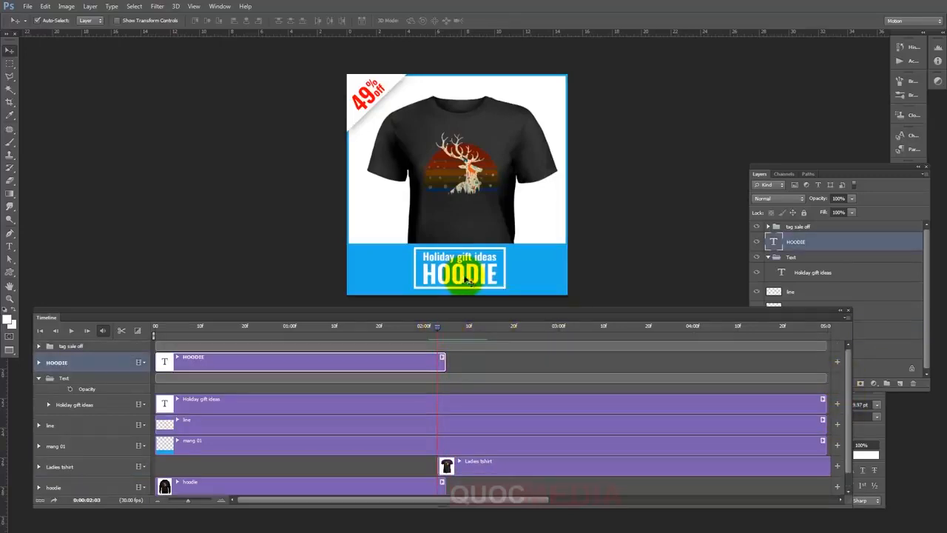
key(ctrl+j)
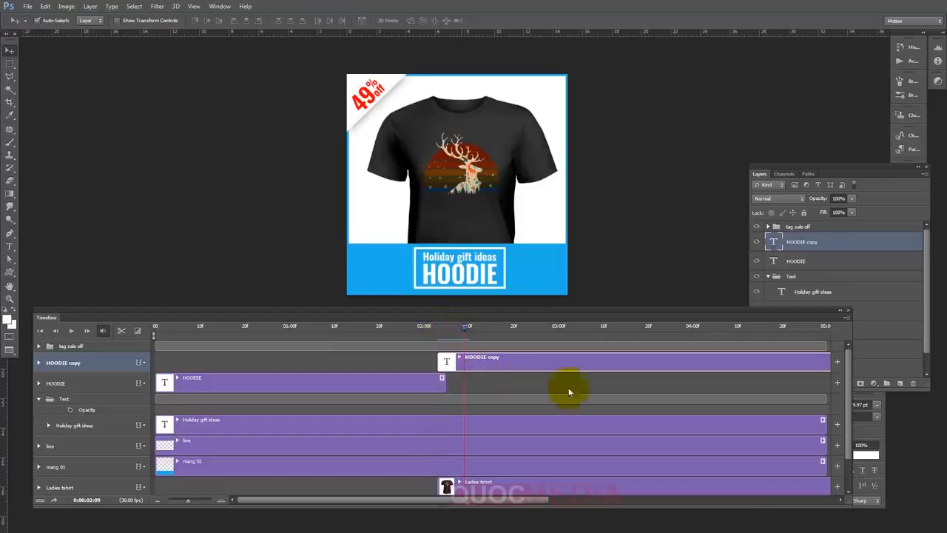
Step: Replace the wording of the duplicated HOODIE text with "Ladies Shirt"
click(9, 247)
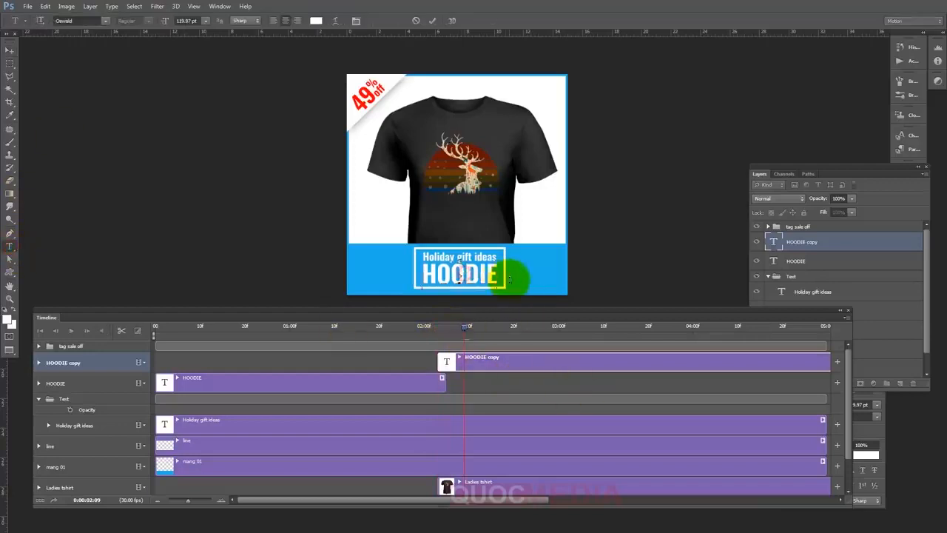
double_click(508, 277)
key(BackSpace)
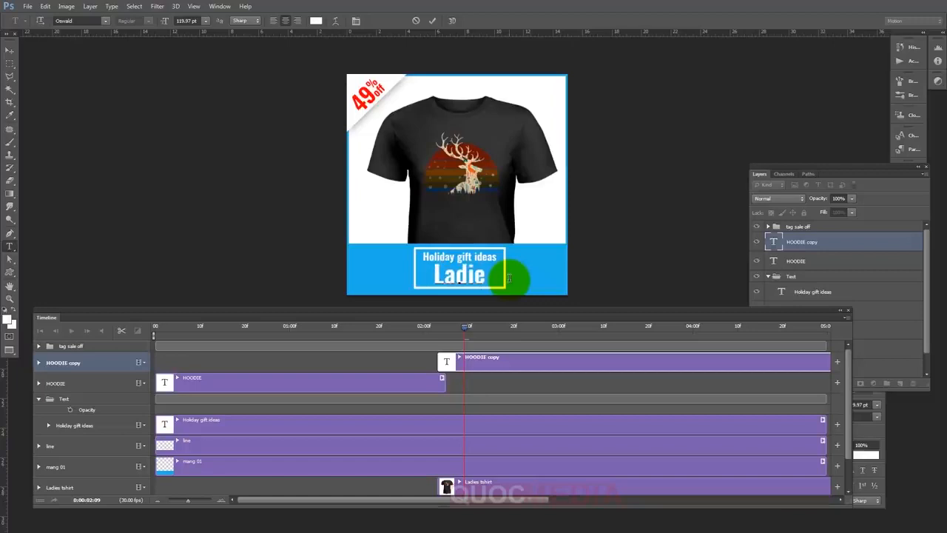
text(Ladies)
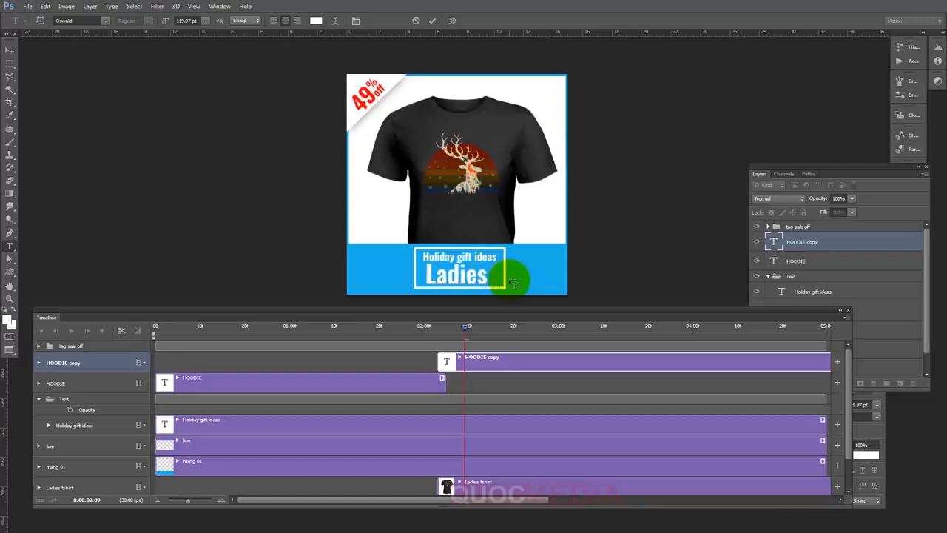
text( Shirt)
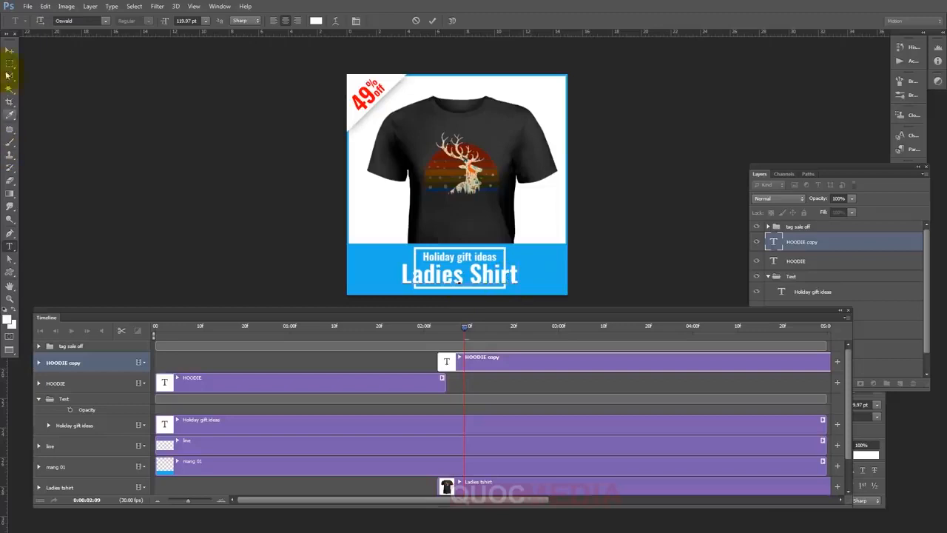
Step: Scale down the "Ladies Shirt" caption so it fits inside the white frame on the blue band
click(10, 51)
key(ctrl+t)
drag(517, 262, 503, 265)
double_click(478, 275)
Step: Shorten the Ladies tshirt image clip on the timeline to end at 0:00:04:19
mouse_move(466, 327)
mouse_down()
mouse_move(414, 329)
mouse_move(473, 327)
mouse_up()
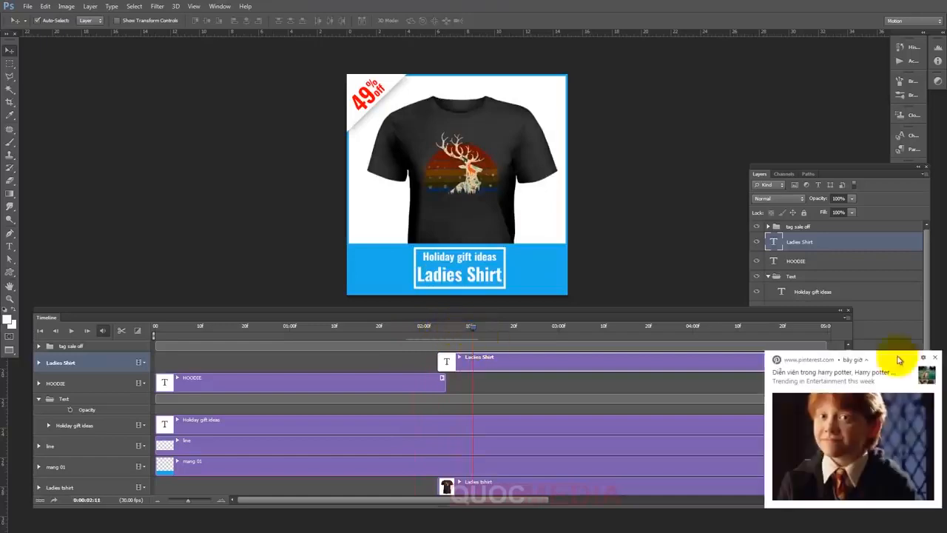
click(936, 359)
drag(532, 499, 676, 504)
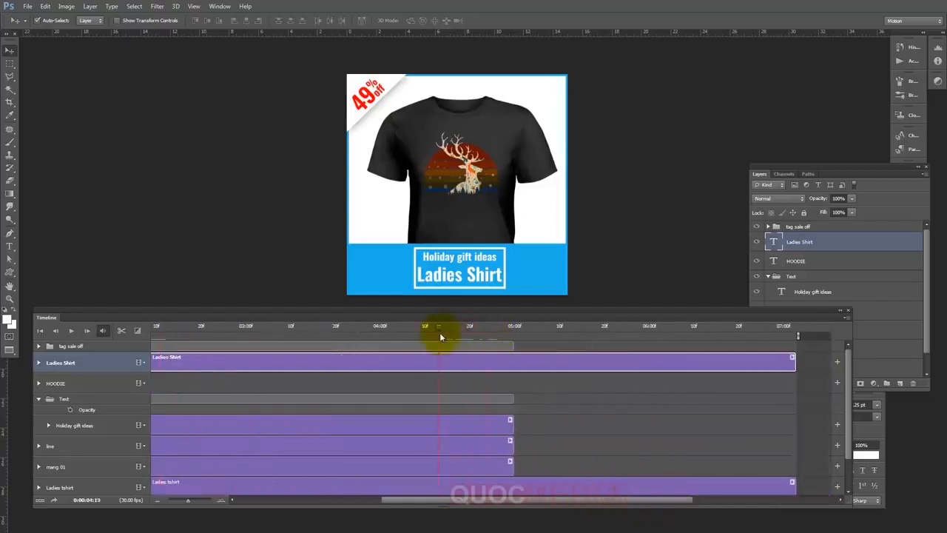
drag(188, 500, 184, 503)
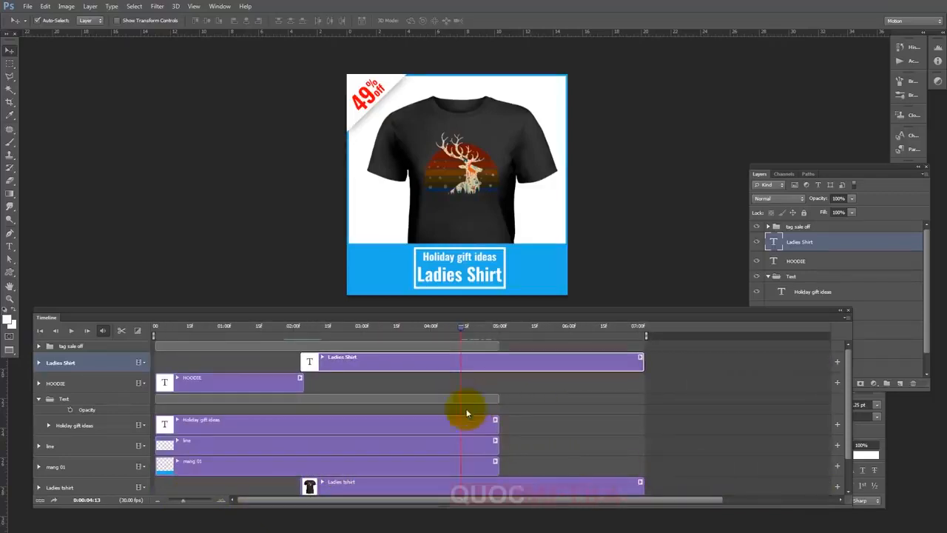
scroll(548, 462, down, 1)
scroll(547, 463, down, 2)
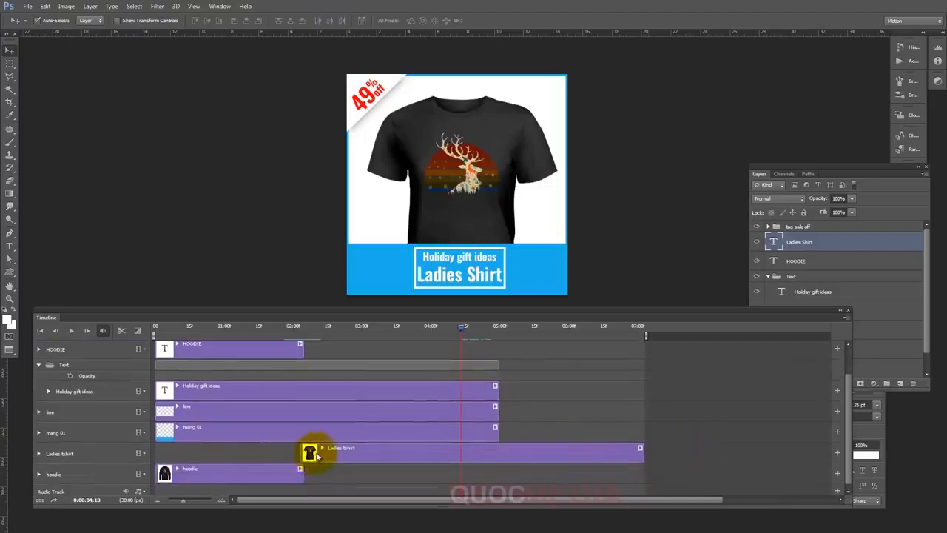
scroll(351, 451, up, 2)
scroll(351, 453, down, 2)
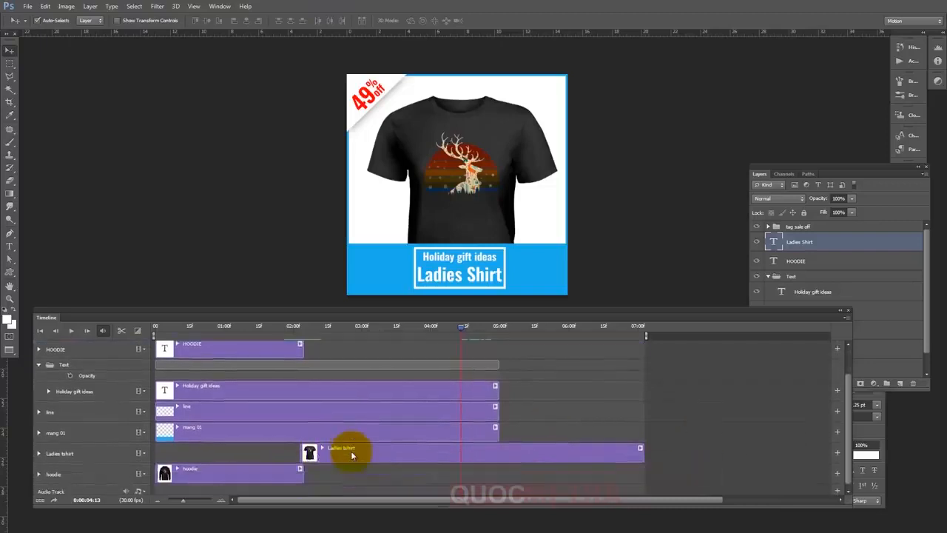
click(466, 326)
scroll(473, 339, up, 2)
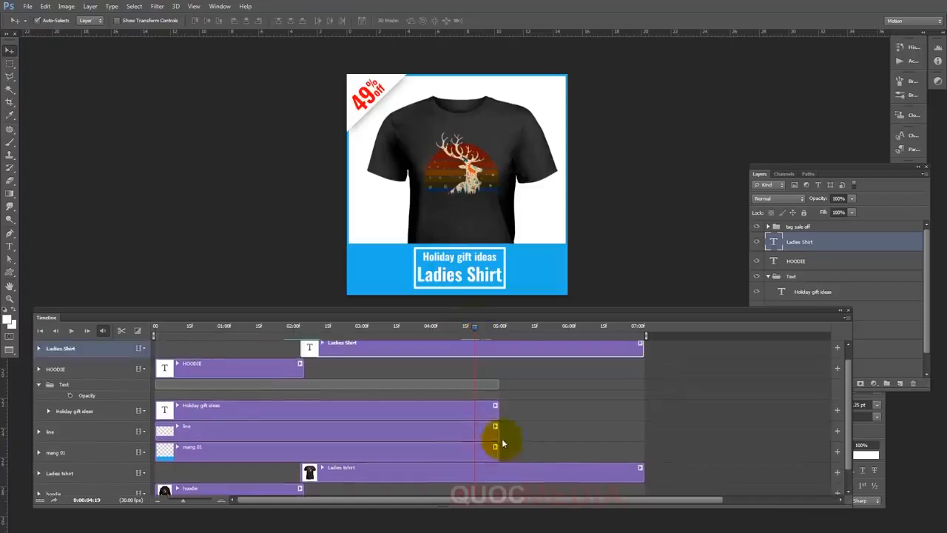
drag(639, 468, 475, 475)
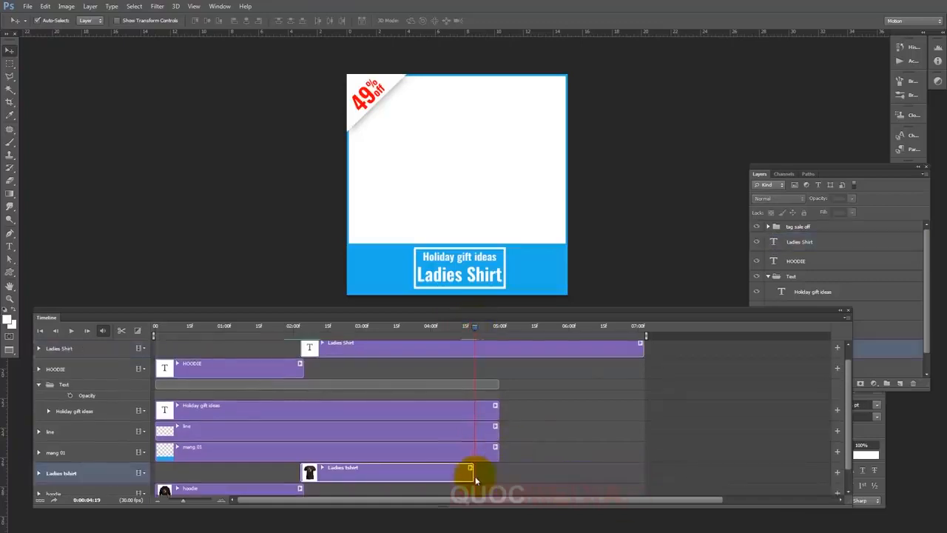
Step: Trim the Ladies Shirt text clip to end with the Ladies tshirt clip, and duplicate its layer at 0:00:04:16
scroll(485, 467, up, 1)
drag(641, 359, 467, 331)
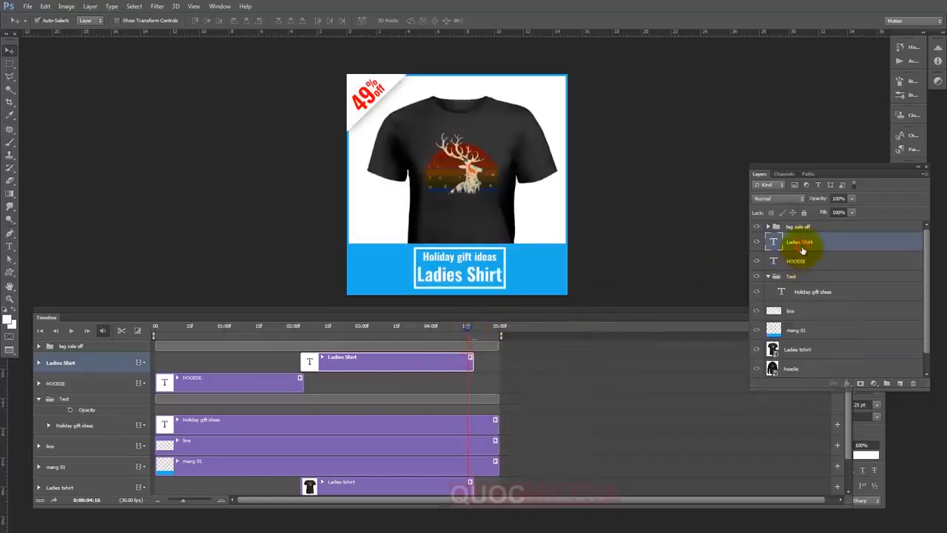
key(ctrl+j)
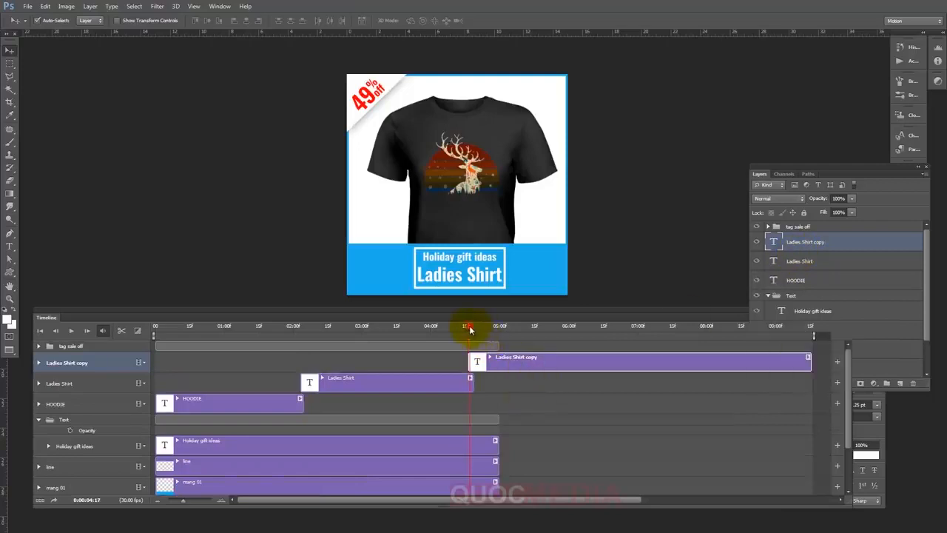
Step: Extend the Holiday gift ideas, line and mang 01 clips to end together with the Ladies Shirt copy clip
scroll(518, 425, down, 2)
click(456, 403)
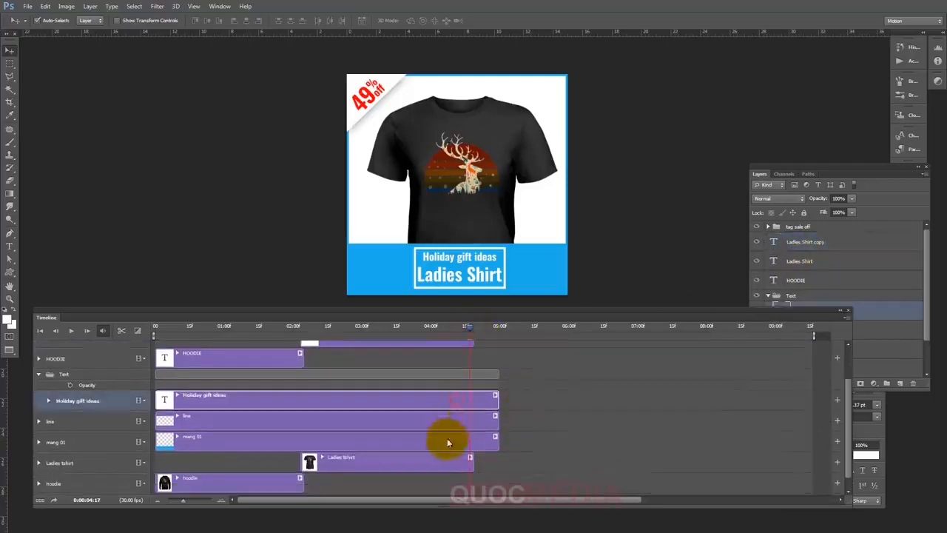
shift+click(444, 437)
drag(496, 420, 812, 421)
drag(496, 397, 810, 398)
drag(497, 442, 808, 439)
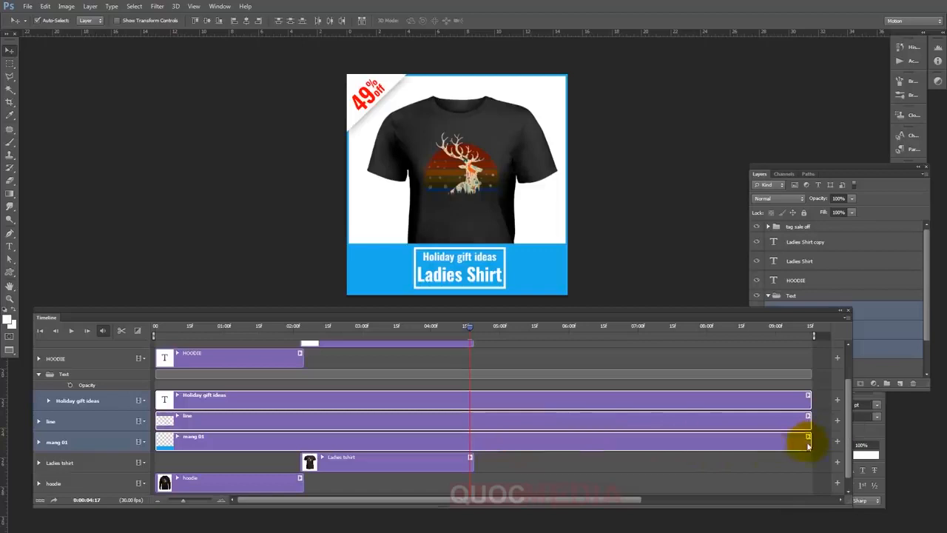
Step: Place Long tee.jpg from the hinh anh folder into the design at 0:00:04:19, where the Ladies tshirt clip ends
scroll(568, 471, down, 1)
scroll(569, 471, up, 3)
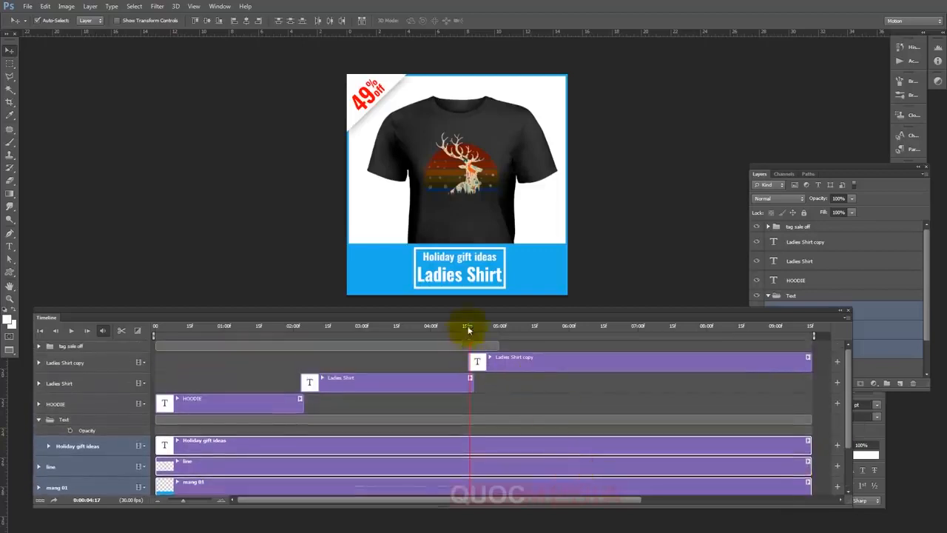
drag(467, 330, 491, 332)
scroll(490, 430, down, 3)
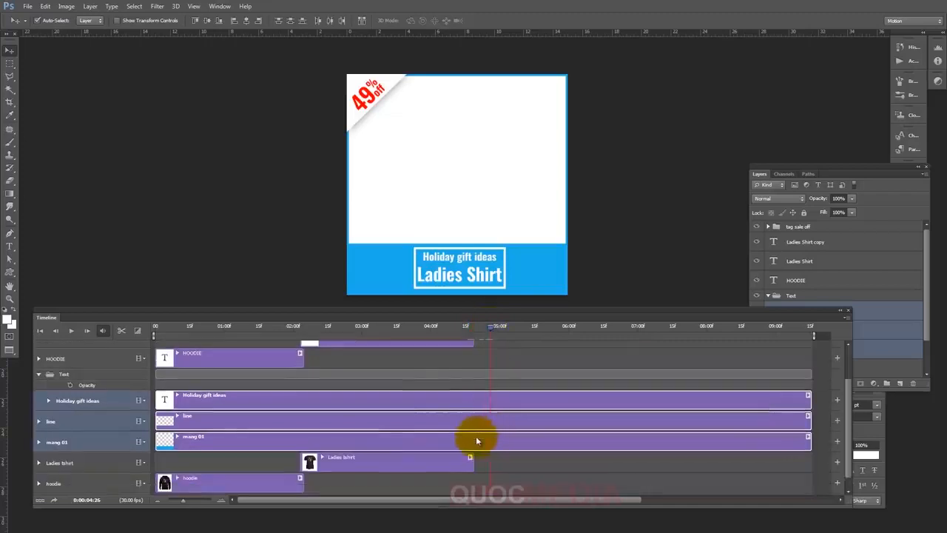
click(438, 457)
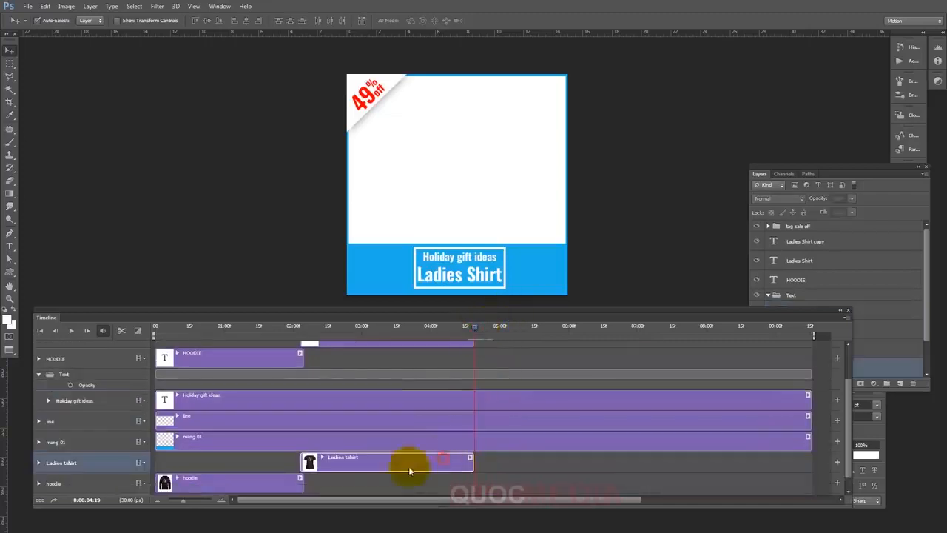
key(super)
click(197, 521)
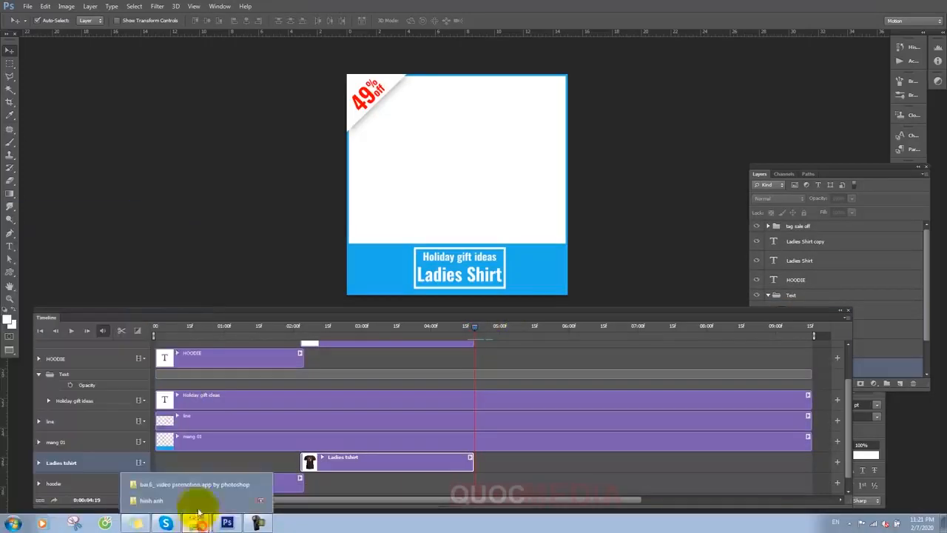
click(197, 500)
click(700, 287)
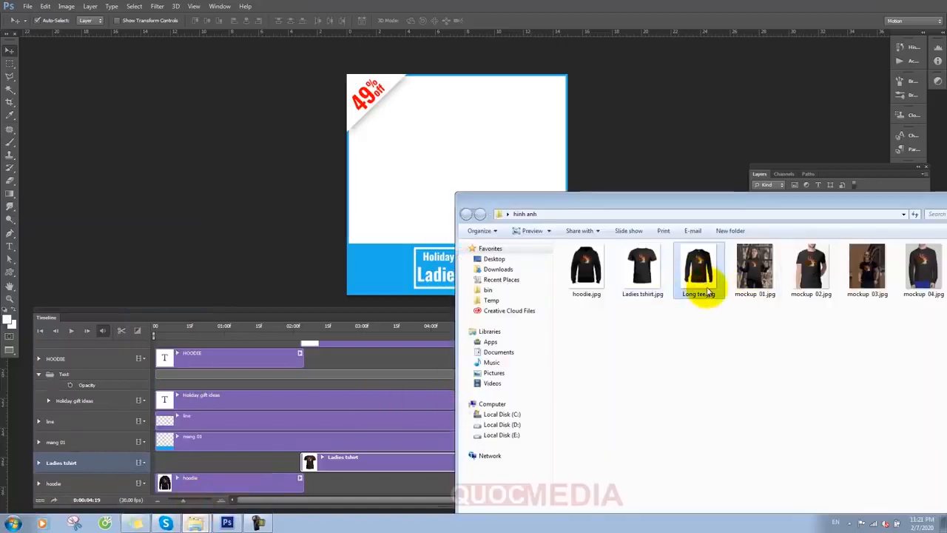
drag(733, 203, 800, 254)
drag(457, 217, 453, 198)
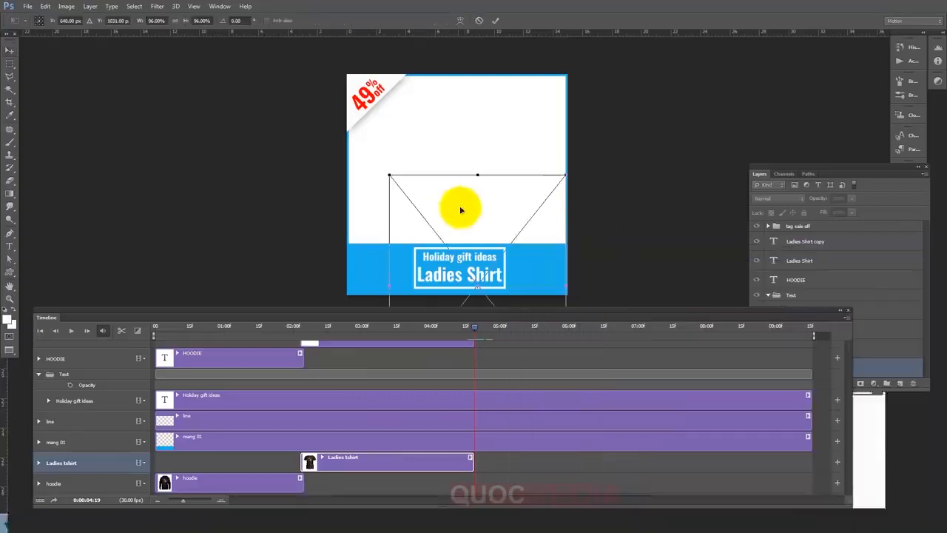
Step: Enlarge and move the placed long-sleeve tee image to fill the area above the blue band
drag(543, 137, 564, 108)
drag(485, 190, 486, 143)
key(Return)
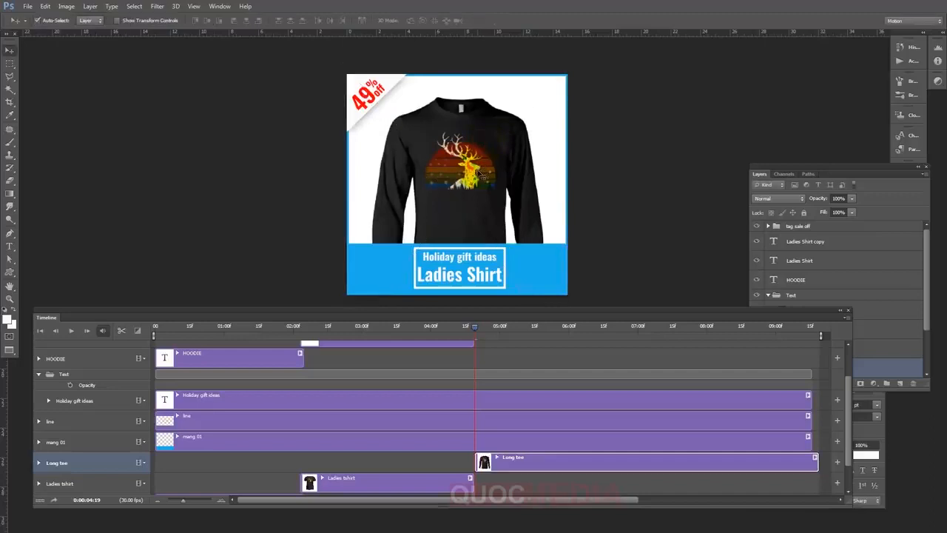
Step: Shorten the Long tee image clip to end just before 07:00 and trim the Ladies Shirt copy clip to match
click(539, 328)
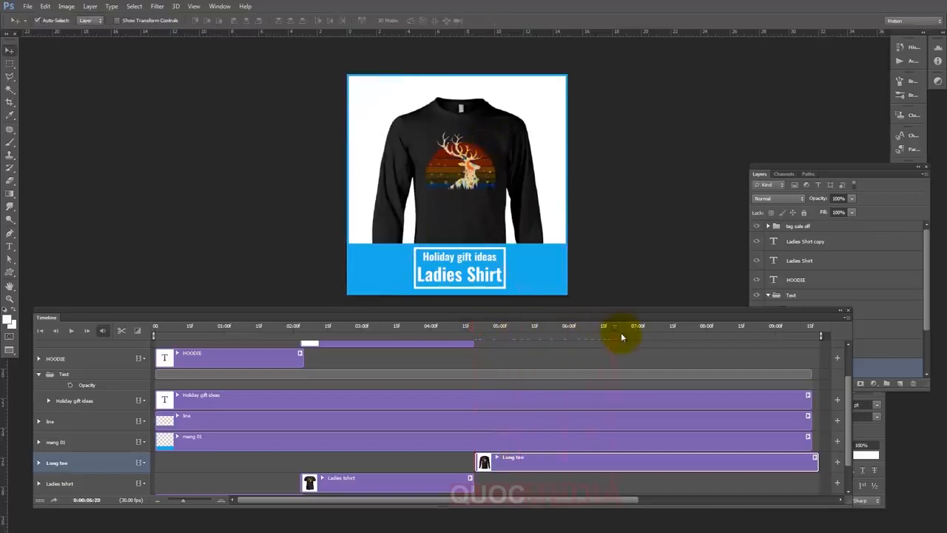
drag(815, 462, 626, 459)
click(595, 329)
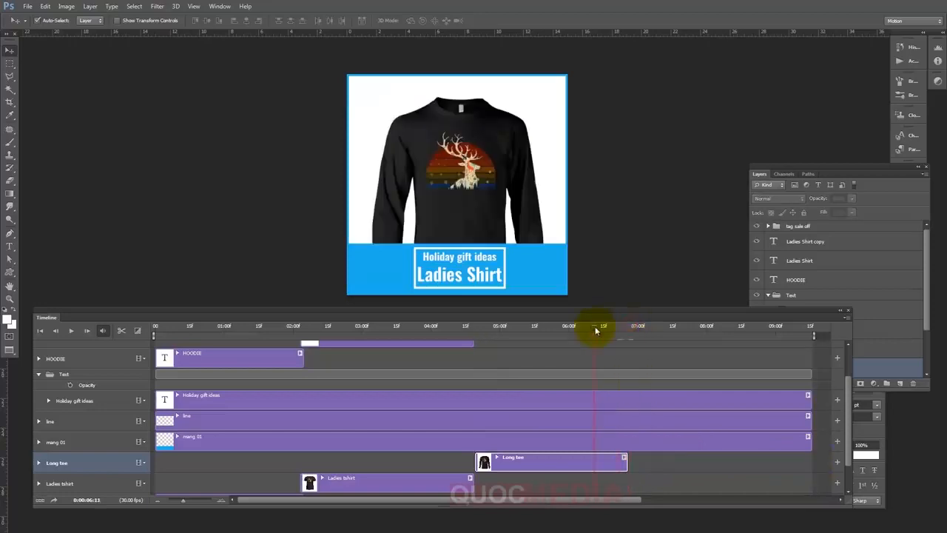
click(617, 333)
drag(848, 422, 847, 407)
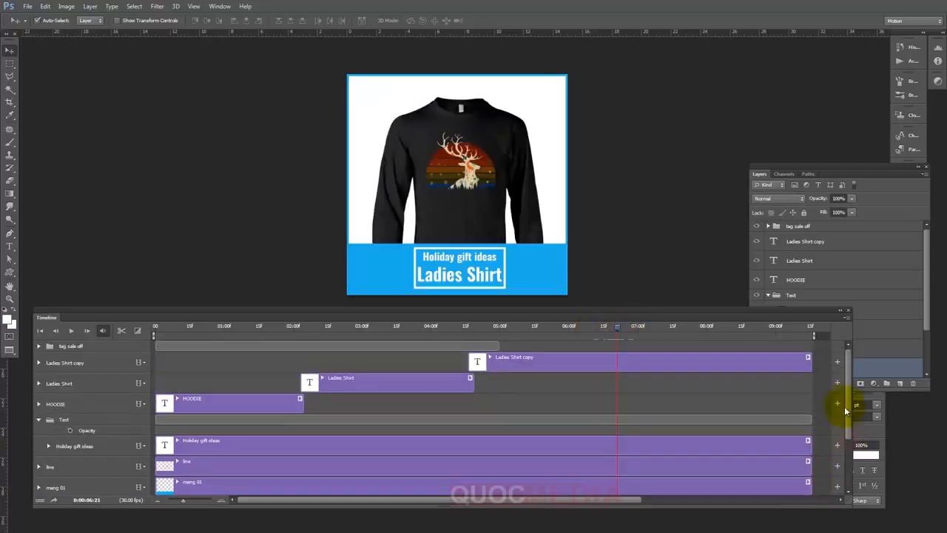
drag(812, 370, 680, 363)
drag(846, 403, 850, 419)
drag(680, 348, 517, 337)
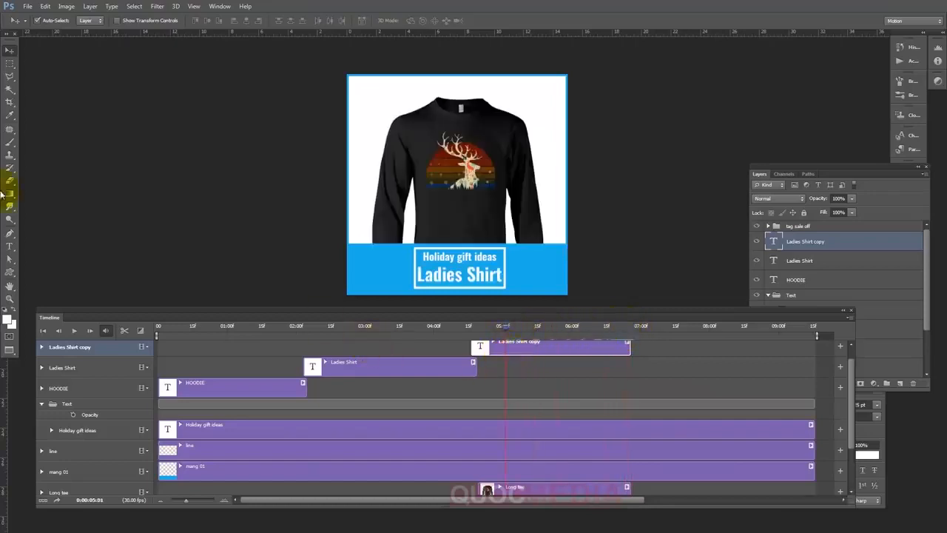
Step: Replace the wording of the duplicated Ladies Shirt caption with "Long Tee"
click(10, 246)
click(456, 275)
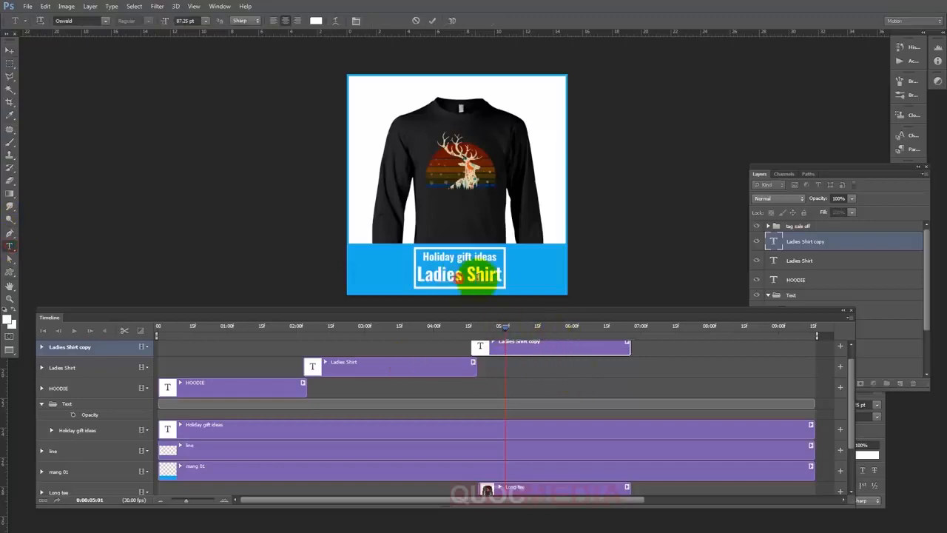
drag(503, 276, 419, 273)
text(Lo)
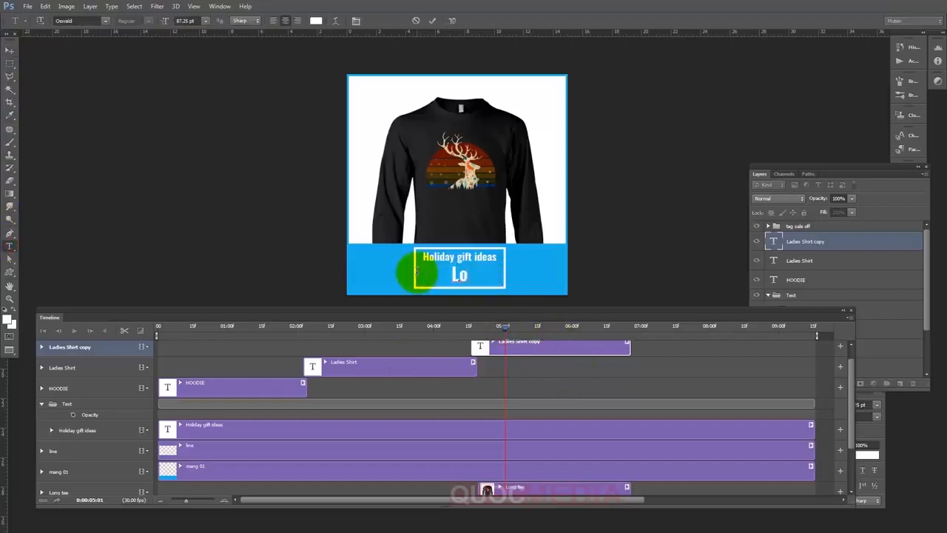
text(ng Tee)
Step: Scale up the "Long Tee" caption slightly within the white frame
click(9, 50)
key(ctrl+t)
drag(491, 266, 497, 261)
double_click(481, 276)
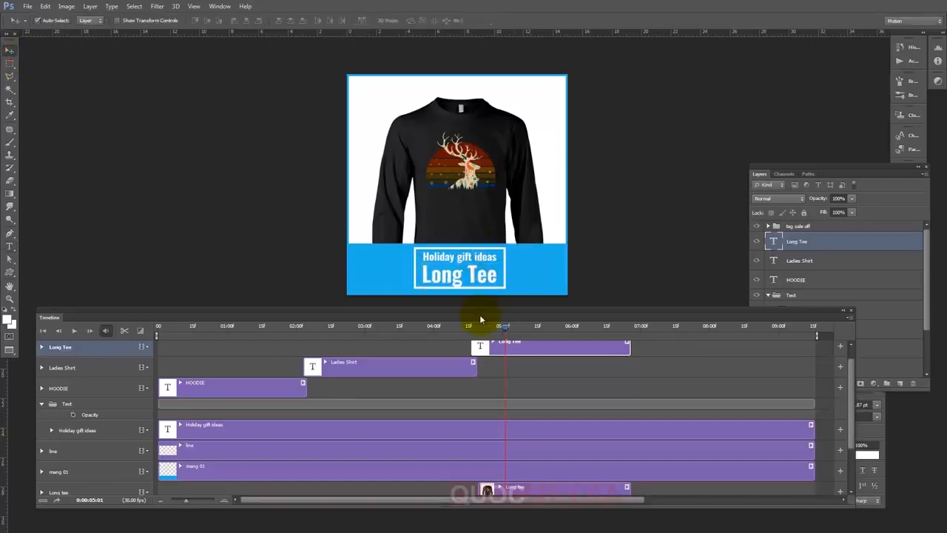
Step: Line up the HOODIE, Ladies Shirt and Long Tee text clips one after another on a single timeline track
drag(504, 330, 510, 380)
drag(367, 358, 372, 383)
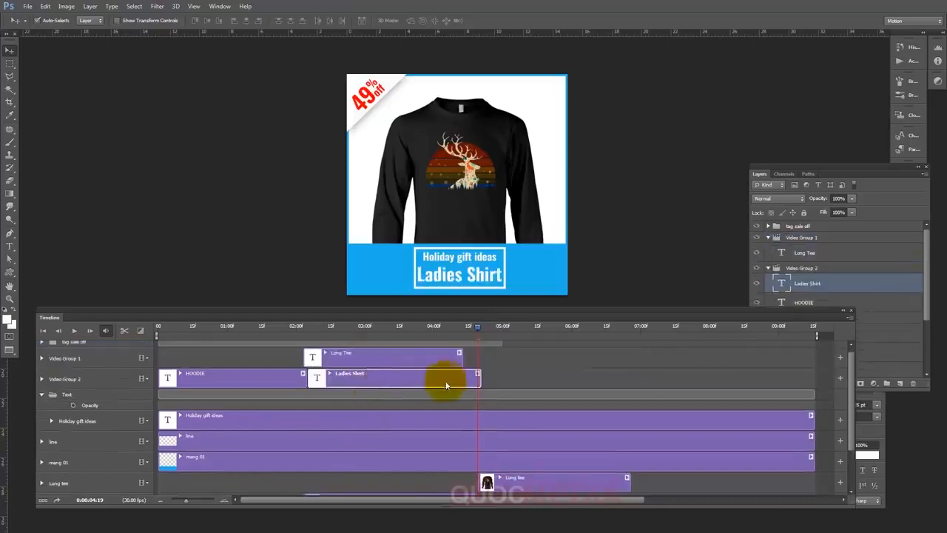
drag(472, 371, 563, 381)
drag(482, 326, 319, 337)
drag(377, 337, 567, 338)
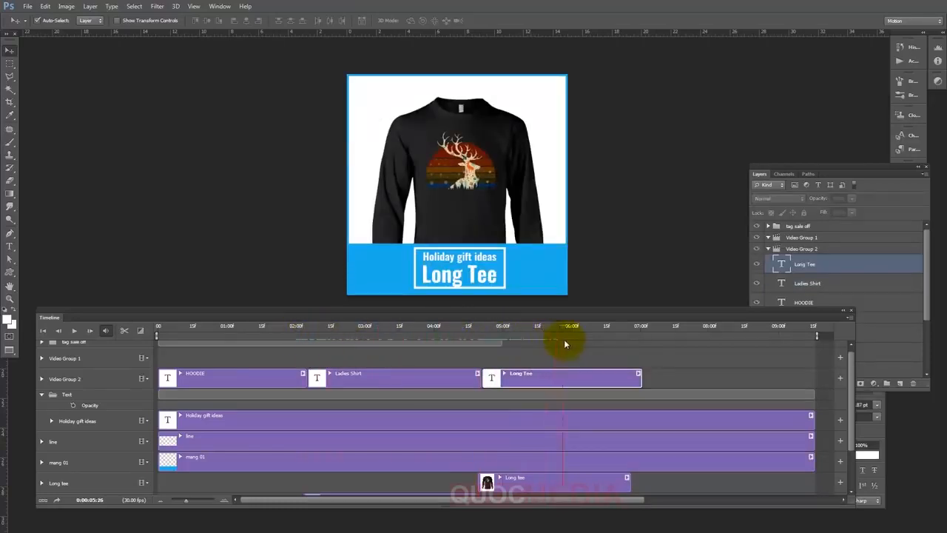
Step: Combine the hoodie, Ladies tshirt and Long tee image clips in sequence on one track
scroll(369, 398, down, 3)
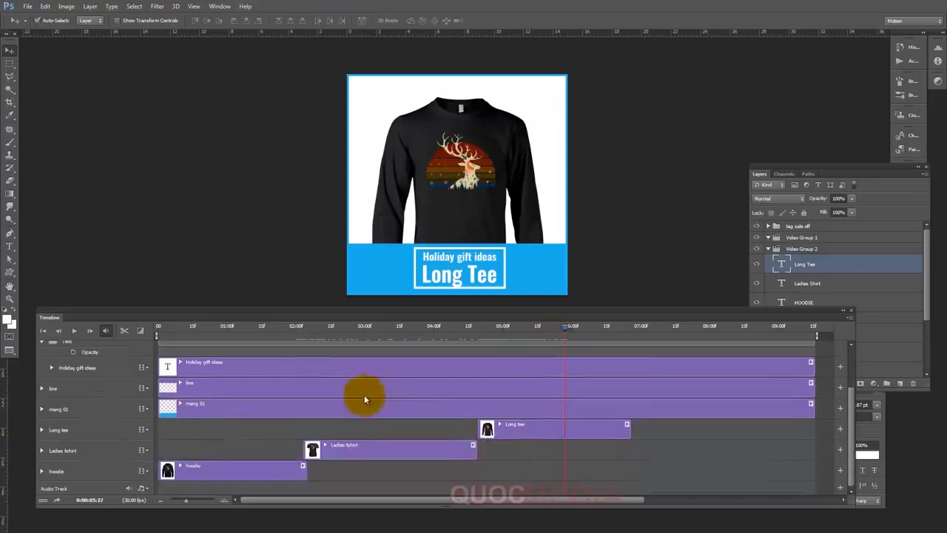
drag(369, 459, 377, 469)
drag(523, 453, 532, 474)
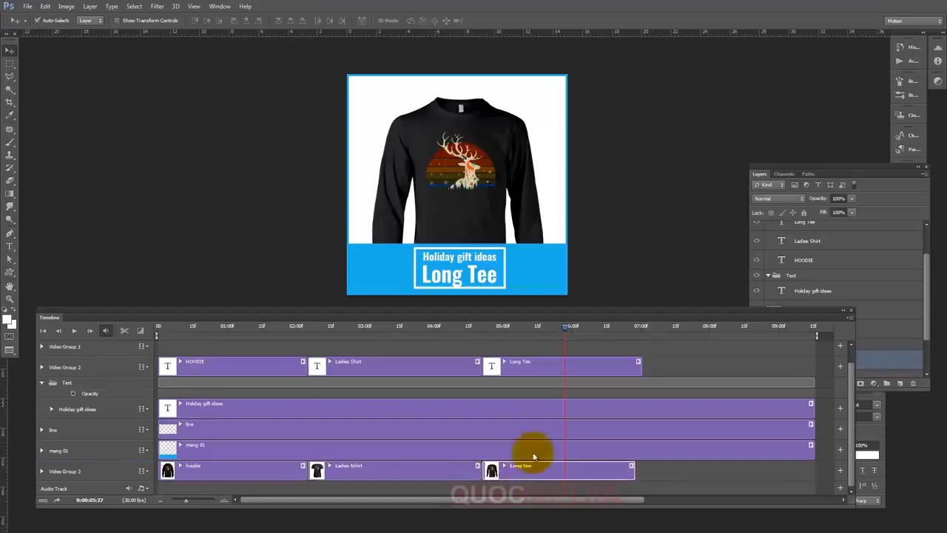
drag(567, 326, 516, 336)
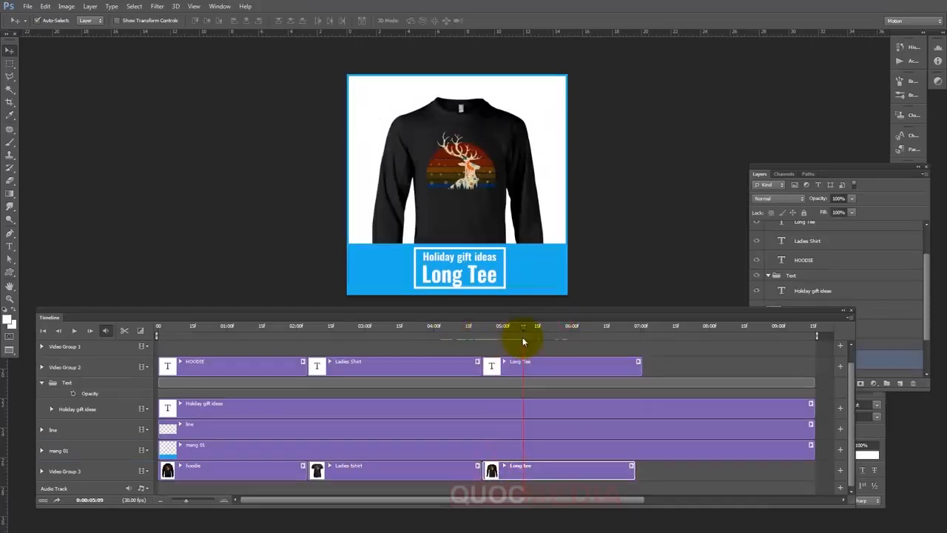
Step: Extend the off, 49 and Layer 1 clips in the tag sale off group to the end of the timeline
scroll(846, 399, up, 1)
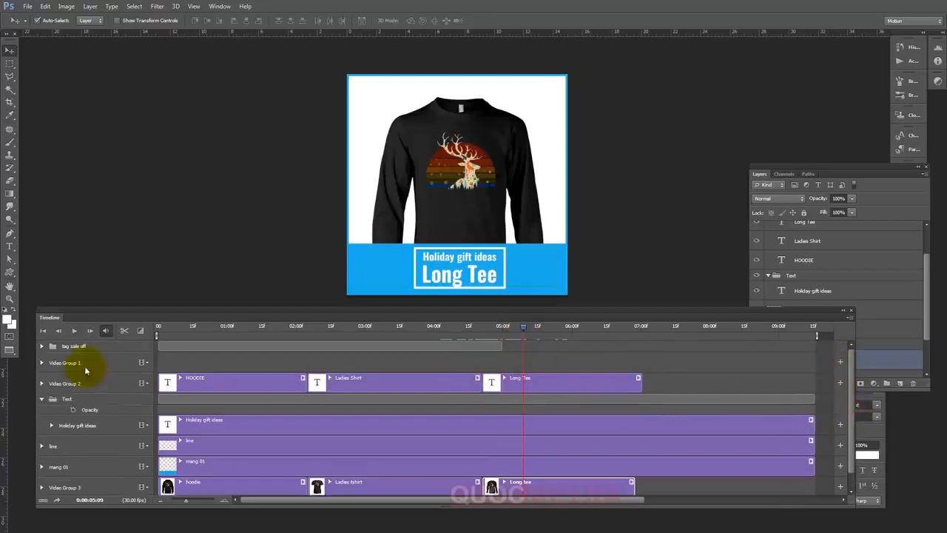
click(41, 346)
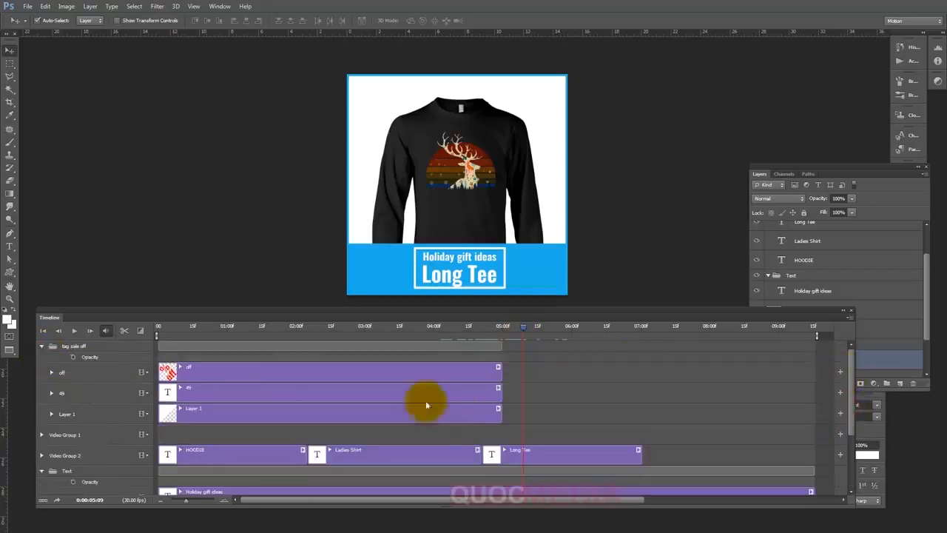
click(387, 374)
drag(500, 373, 814, 373)
drag(498, 390, 814, 391)
drag(499, 413, 815, 411)
scroll(523, 428, down, 1)
scroll(111, 377, up, 1)
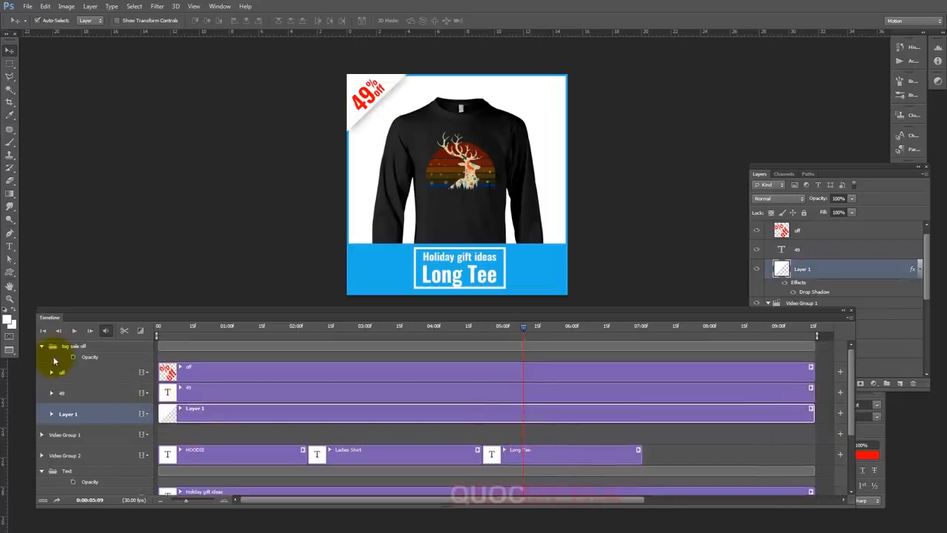
click(45, 353)
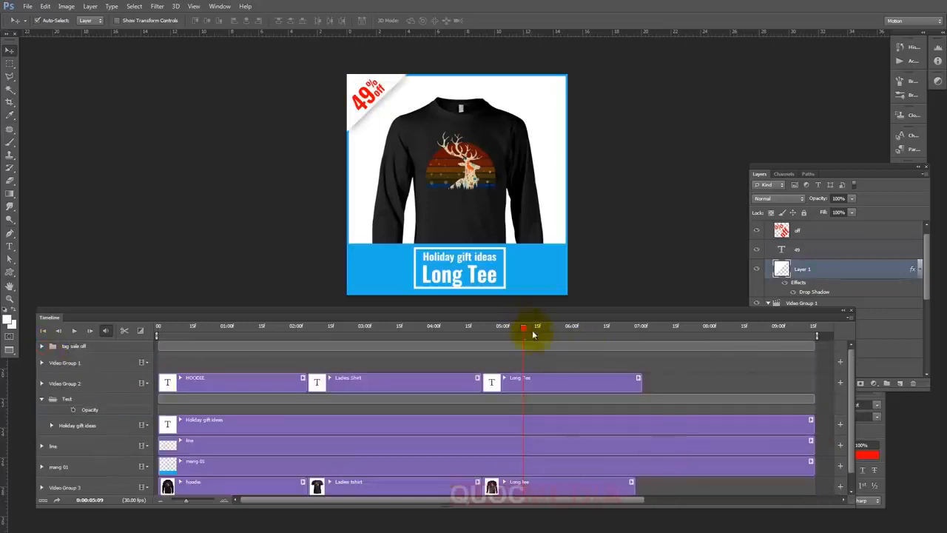
Step: Extend the Long tee image clip to end at the 7-second mark together with its caption clip
drag(525, 341, 641, 376)
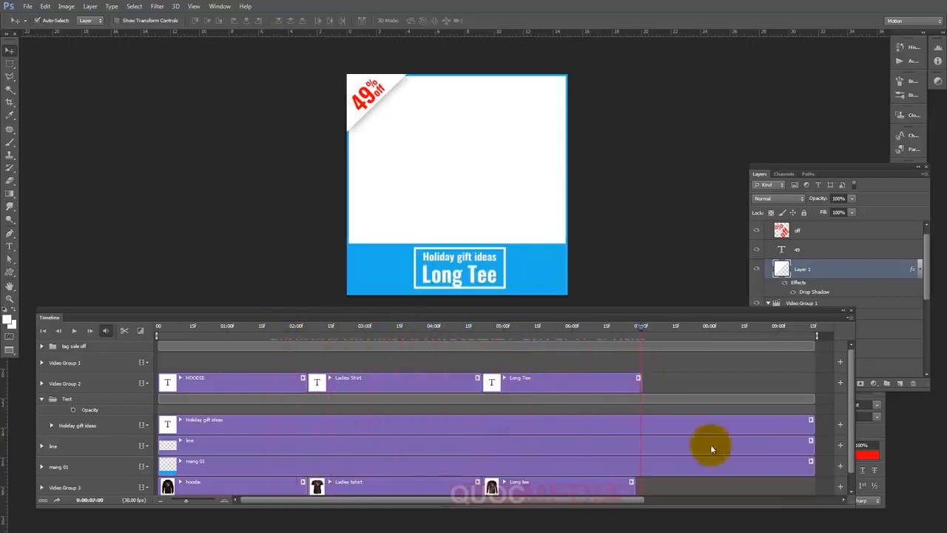
scroll(710, 449, down, 1)
drag(631, 473, 639, 471)
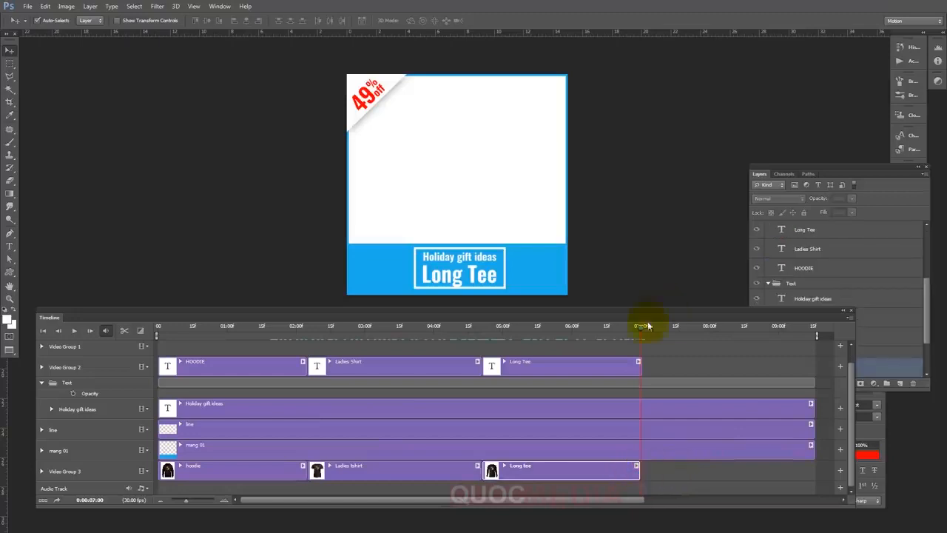
Step: Play back the timeline to review the hoodie, ladies shirt and long tee sequence
click(202, 329)
key(space)
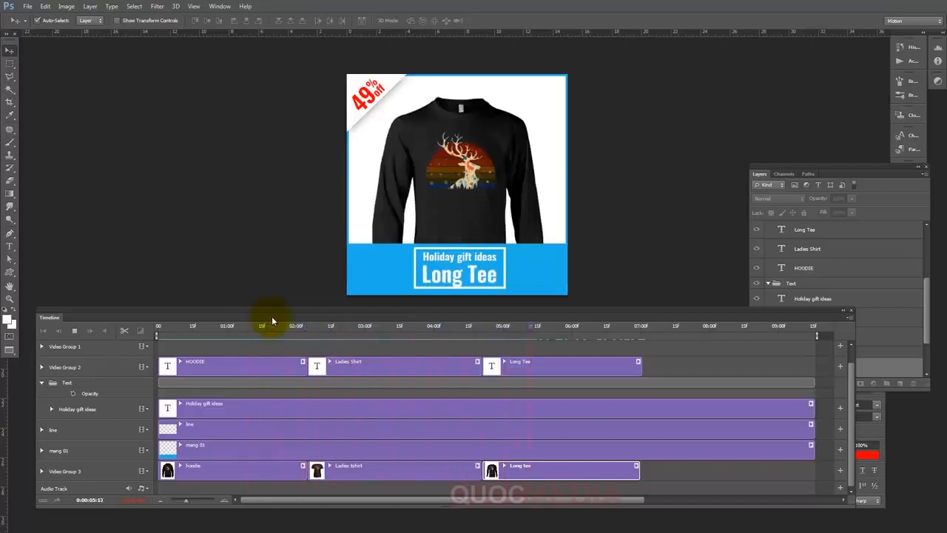
key(space)
Step: Place the tshirt classic image from its file folder into the document, after the Long tee clip on the image track
drag(621, 328, 635, 328)
key(super)
click(194, 521)
click(186, 500)
drag(846, 264, 696, 327)
drag(885, 390, 494, 219)
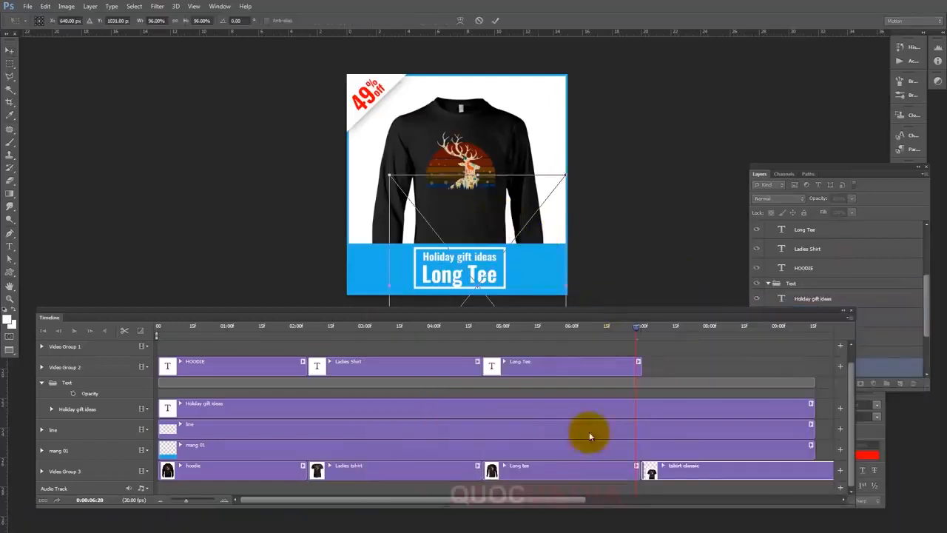
drag(571, 501, 672, 503)
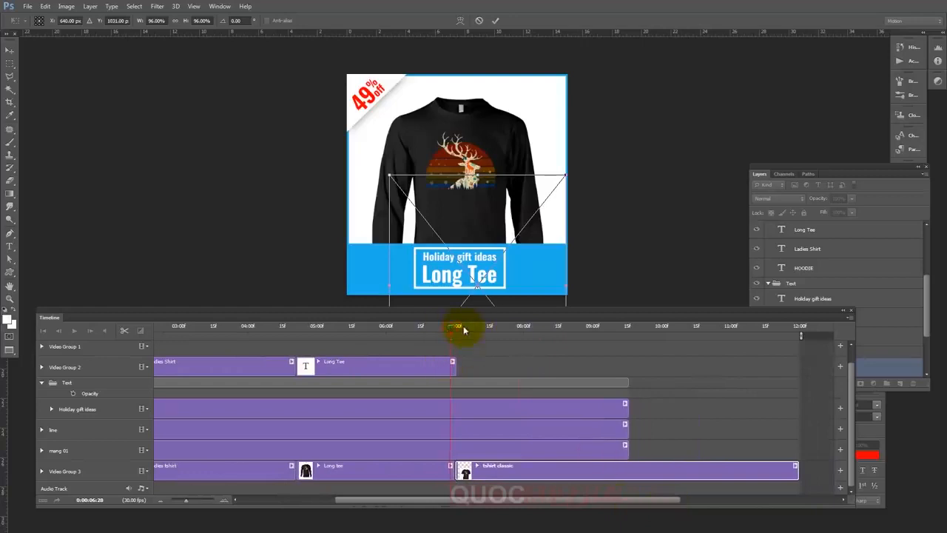
Step: Move and scale the placed tshirt classic image to fill the white area above the blue band
drag(471, 227, 445, 135)
drag(542, 85, 568, 73)
drag(503, 99, 509, 112)
double_click(498, 105)
drag(451, 326, 458, 331)
drag(464, 151, 463, 155)
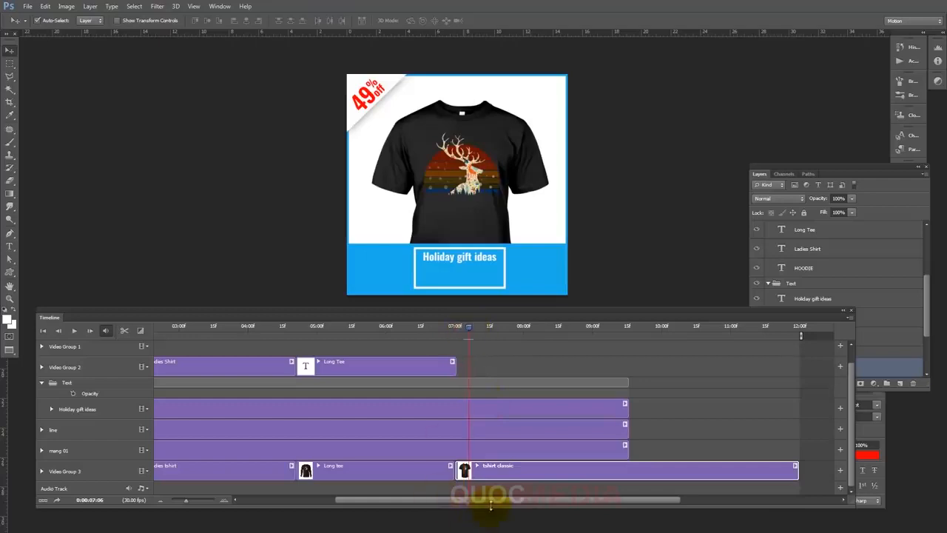
Step: Duplicate the Long Tee caption clip so the copy follows it on the caption track
drag(194, 501, 185, 504)
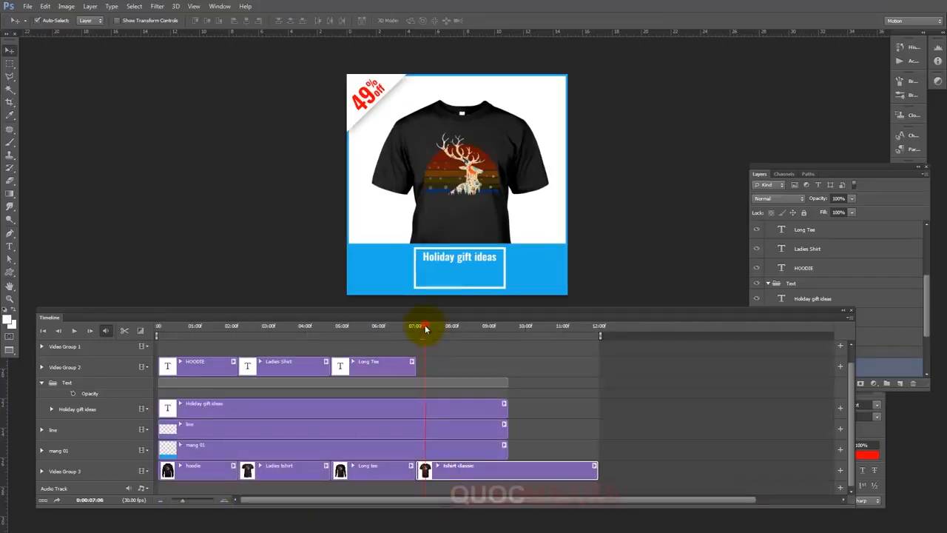
drag(426, 329, 411, 326)
click(391, 363)
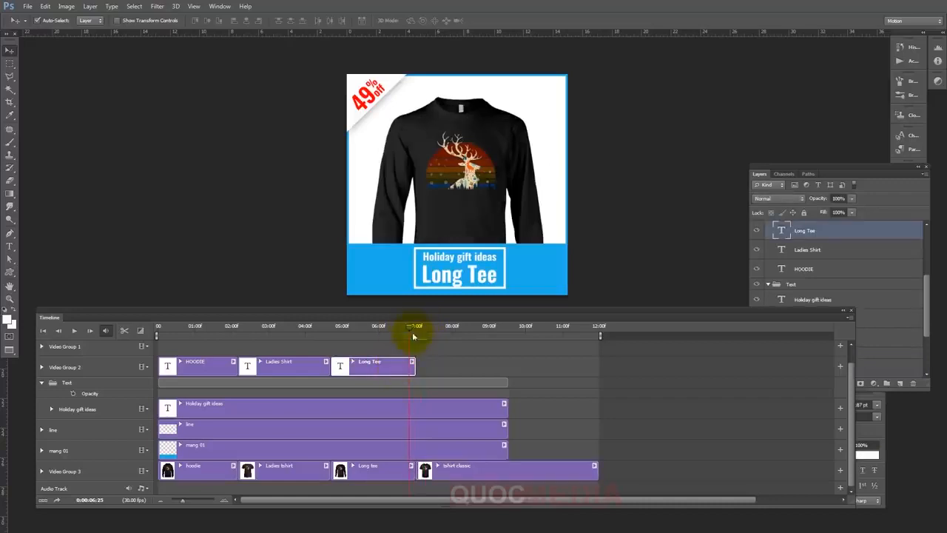
key(ctrl+j)
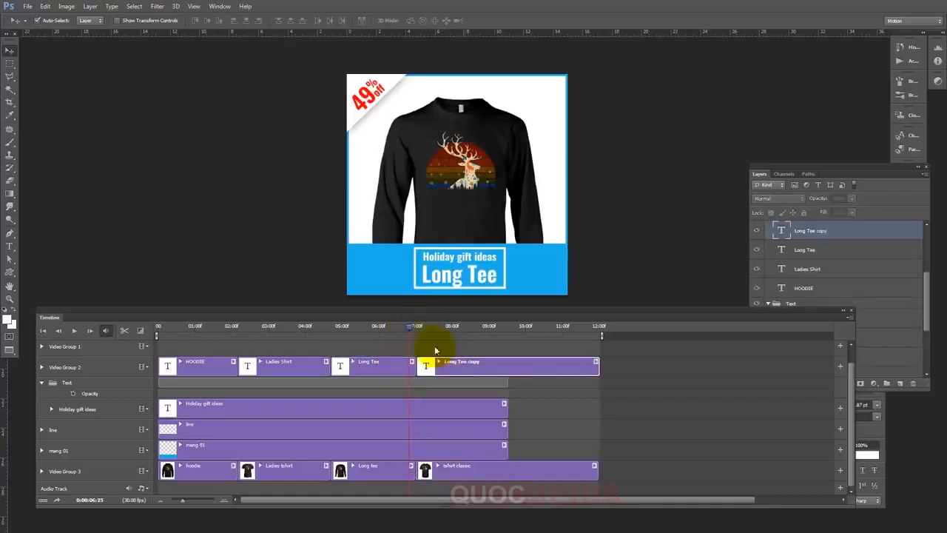
Step: Trim the Long Tee copy and tshirt classic clips to end at 09:15 with the background clips
drag(412, 328, 501, 337)
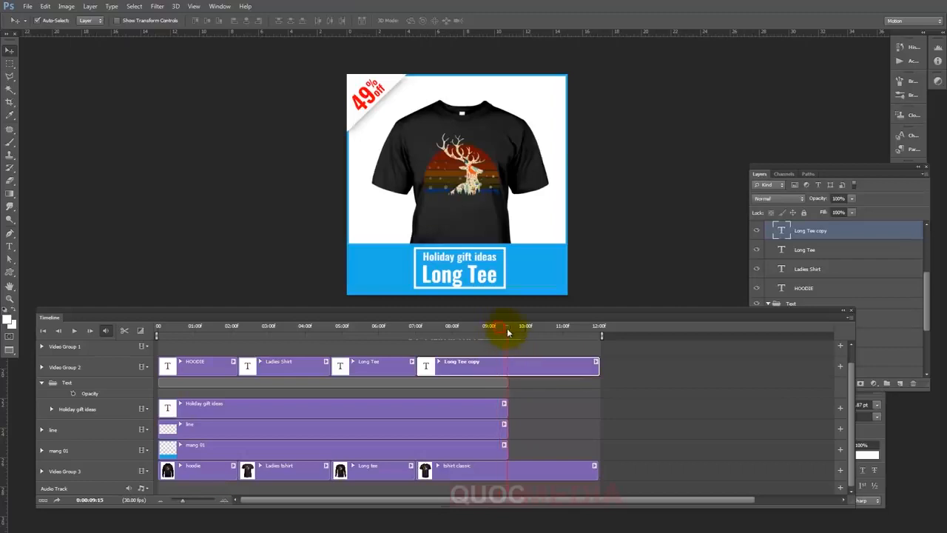
drag(596, 363, 507, 367)
drag(596, 469, 507, 467)
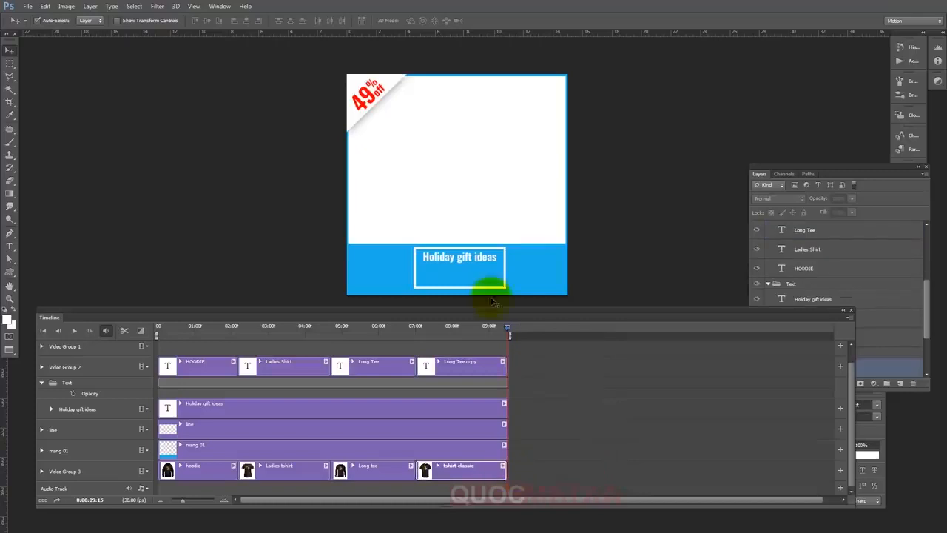
Step: Scrub through the final section of the timeline to check the tshirt classic image and where the clips end
click(507, 329)
drag(507, 331, 478, 361)
click(508, 332)
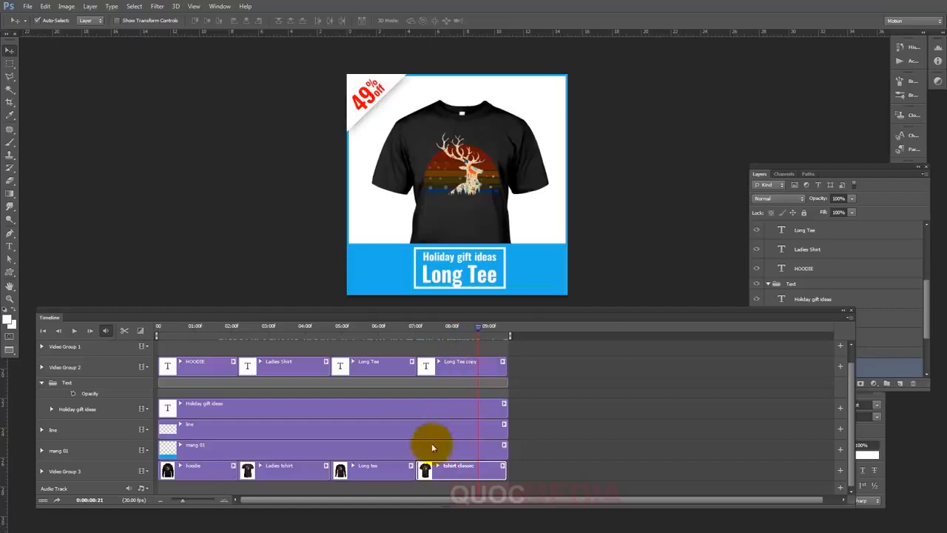
scroll(530, 424, up, 1)
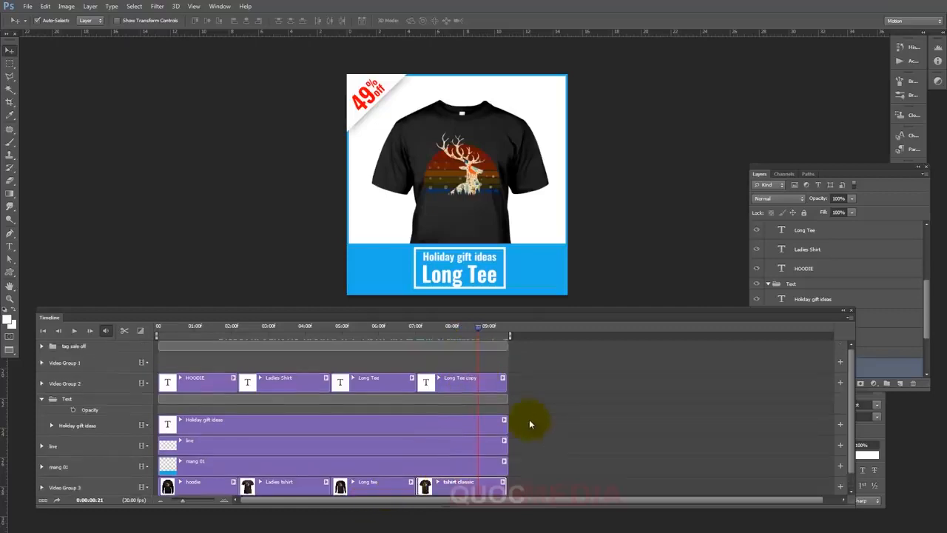
scroll(530, 422, down, 1)
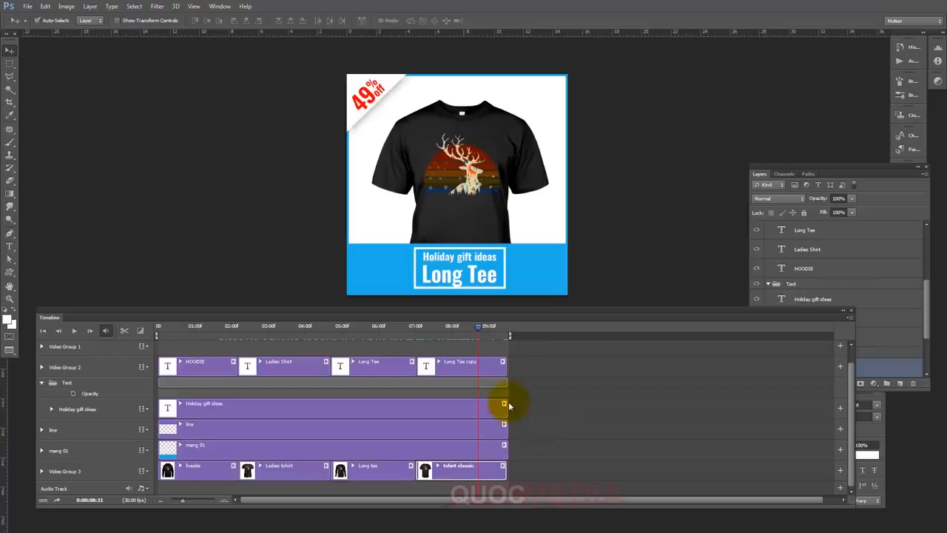
drag(479, 329, 431, 329)
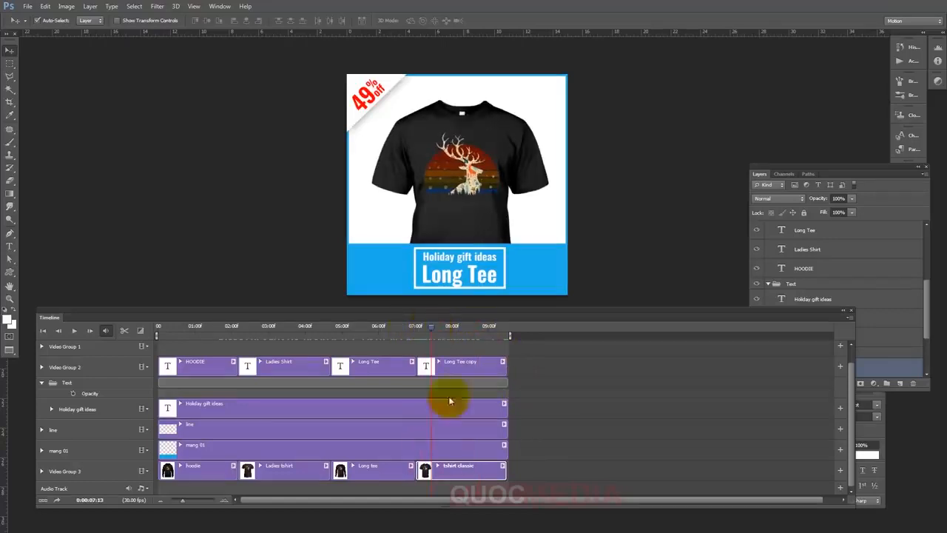
click(508, 332)
click(504, 331)
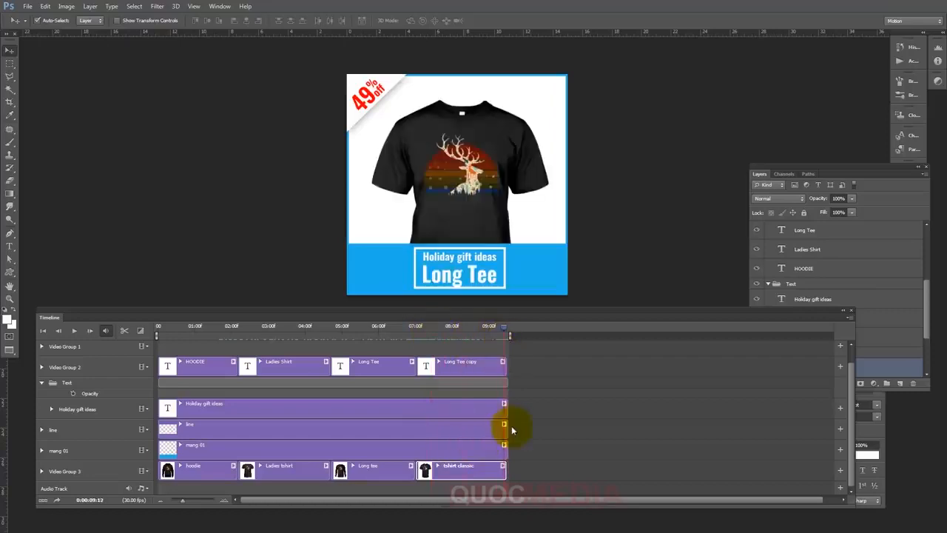
Step: Extend the Long Tee copy, tshirt classic, Holiday gift ideas, line and mang 01 clips to about 10:08
drag(505, 366, 536, 368)
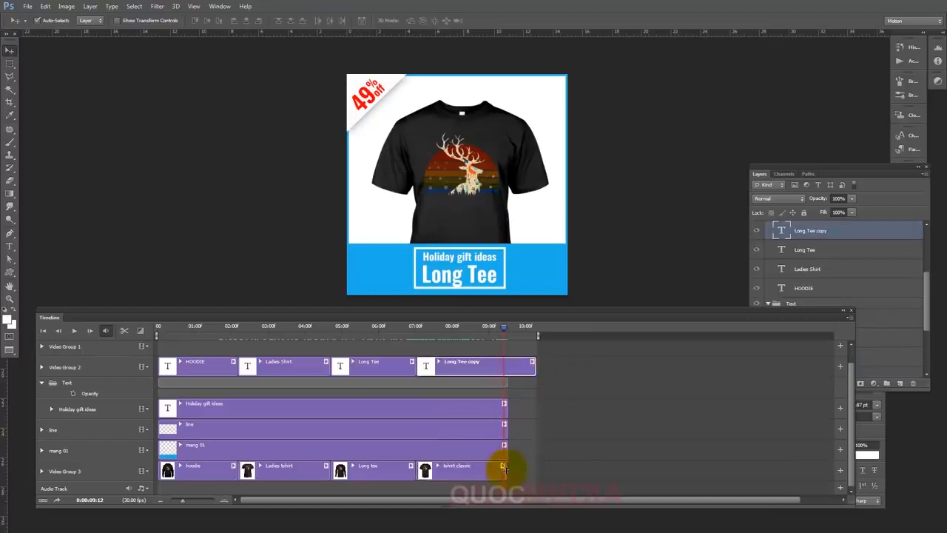
drag(506, 466, 536, 467)
drag(505, 407, 534, 446)
click(535, 328)
Step: Extend the off, 49 and Layer 1 clips in the tag sale off group to the new timeline end
scroll(507, 450, up, 2)
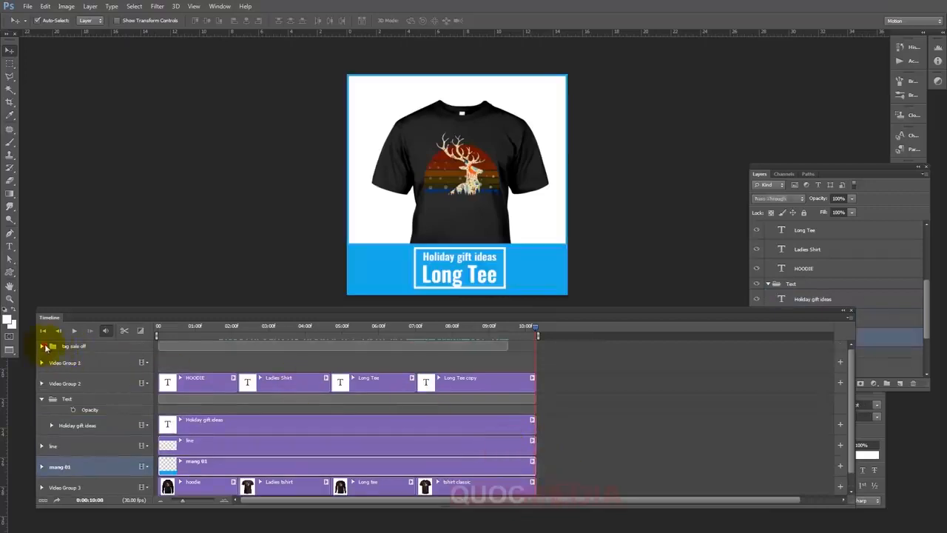
click(46, 346)
click(41, 346)
drag(506, 370, 535, 408)
drag(540, 325, 408, 343)
drag(293, 340, 449, 354)
drag(506, 357, 542, 360)
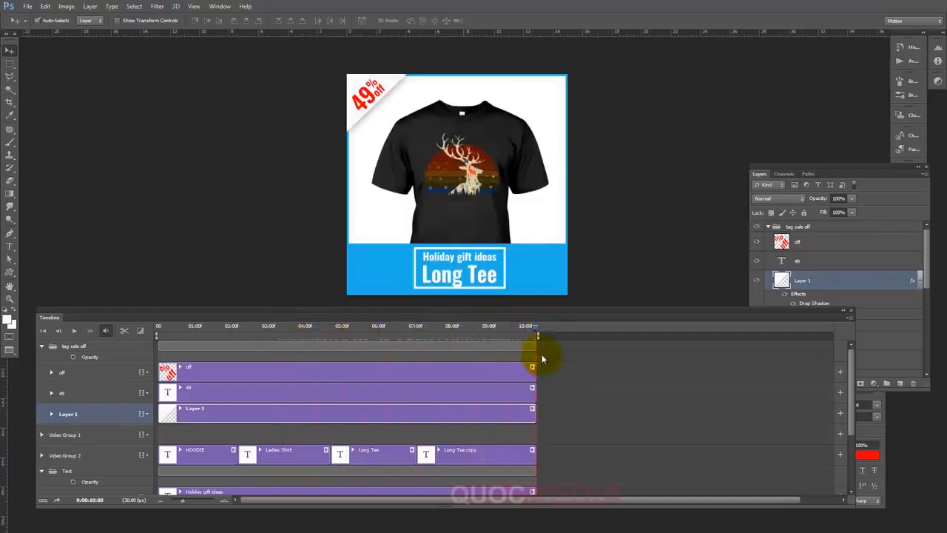
Step: Replace the duplicated Long Tee caption's text with "Tshirt classic"
scroll(498, 453, down, 5)
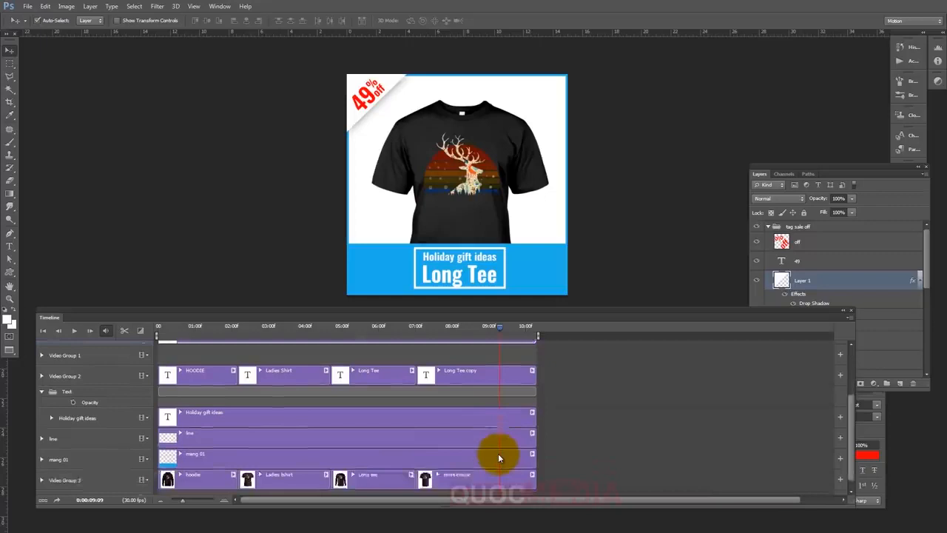
scroll(498, 451, up, 1)
click(482, 384)
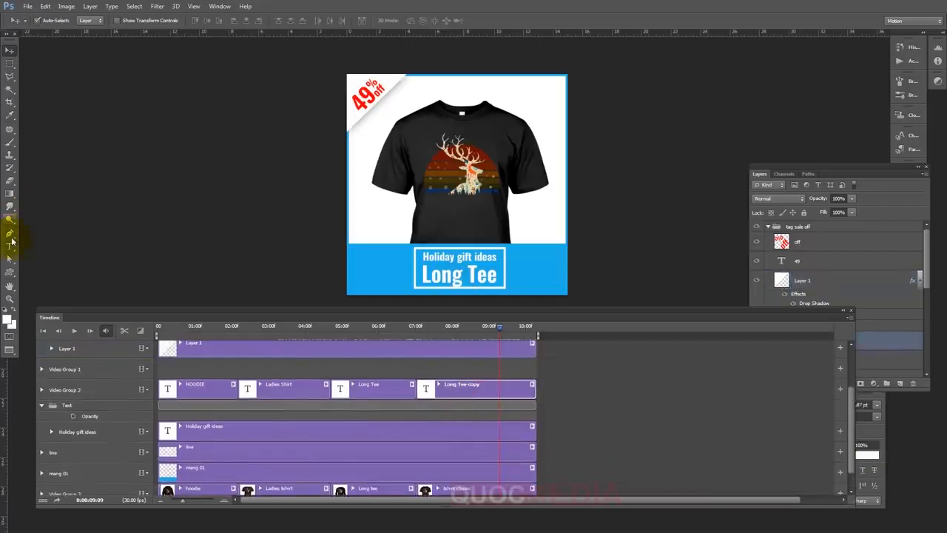
click(10, 246)
drag(418, 275, 501, 281)
key(ctrl+s)
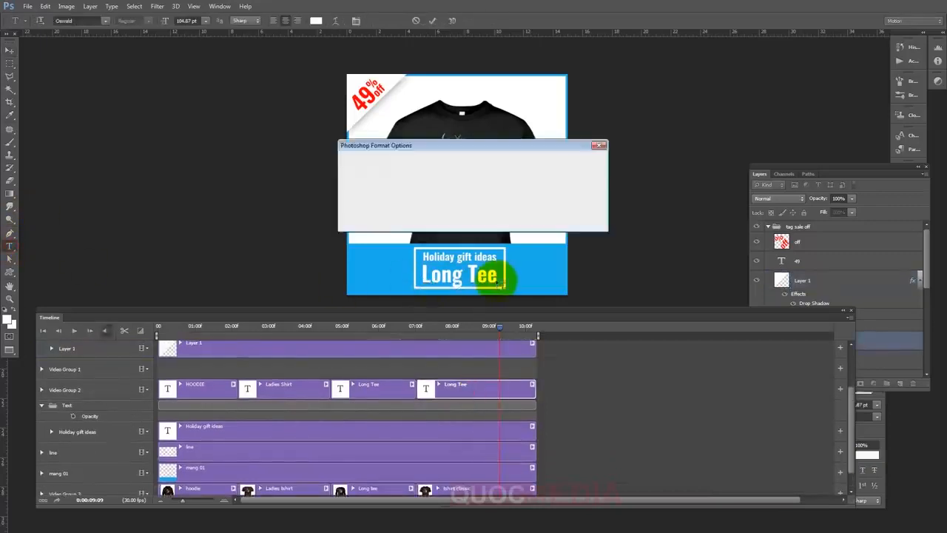
click(592, 179)
double_click(448, 276)
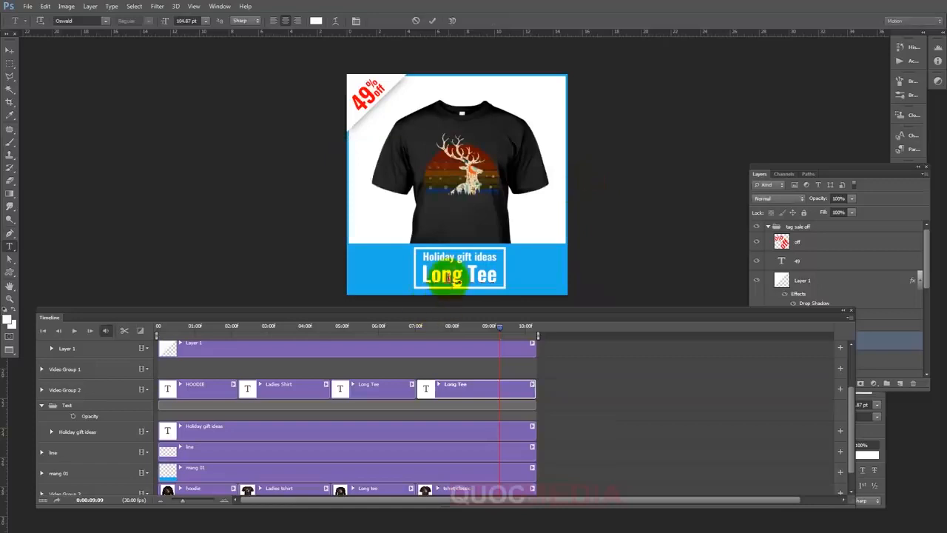
drag(459, 276, 473, 274)
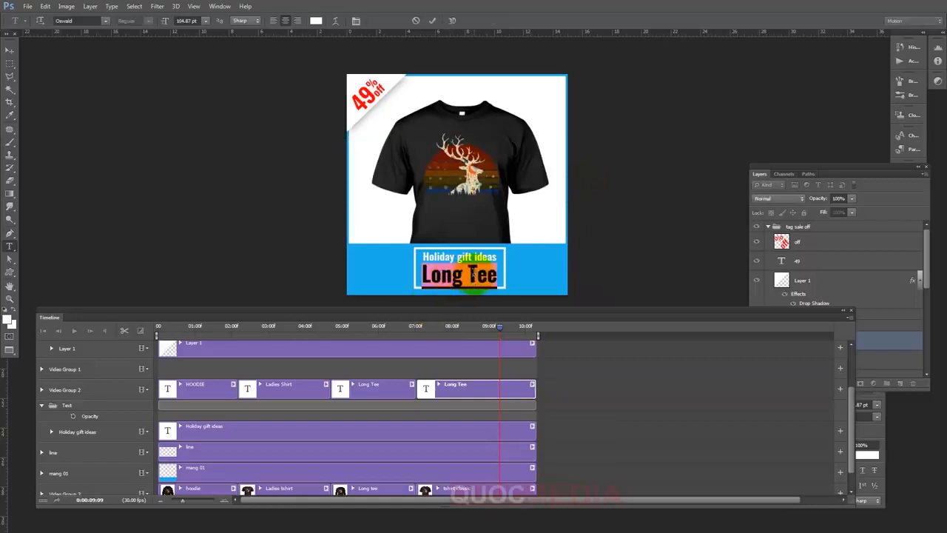
text(Tshirt c)
text(loa)
key(BackSpace)
key(BackSpace)
text(assic)
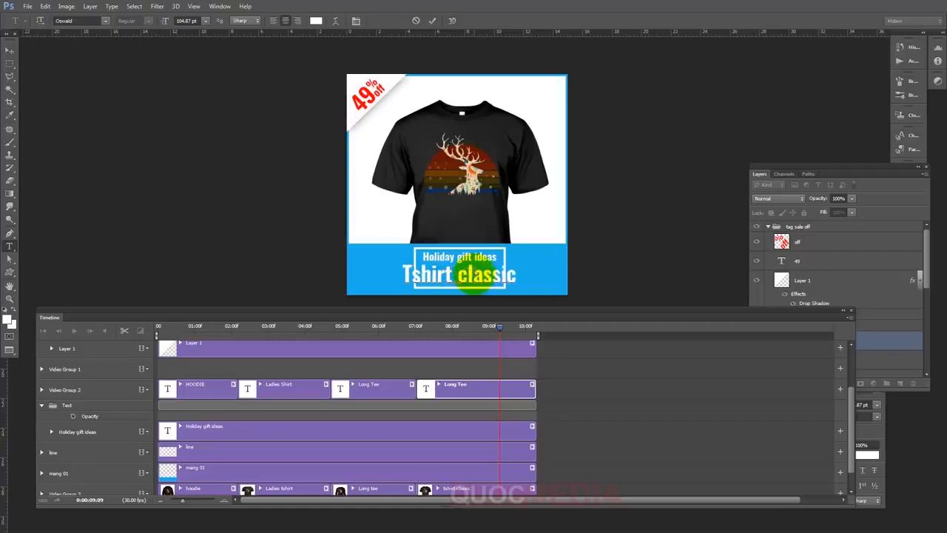
Step: Scale the "Tshirt classic" caption down to about 75% so it fits inside the white frame
click(9, 52)
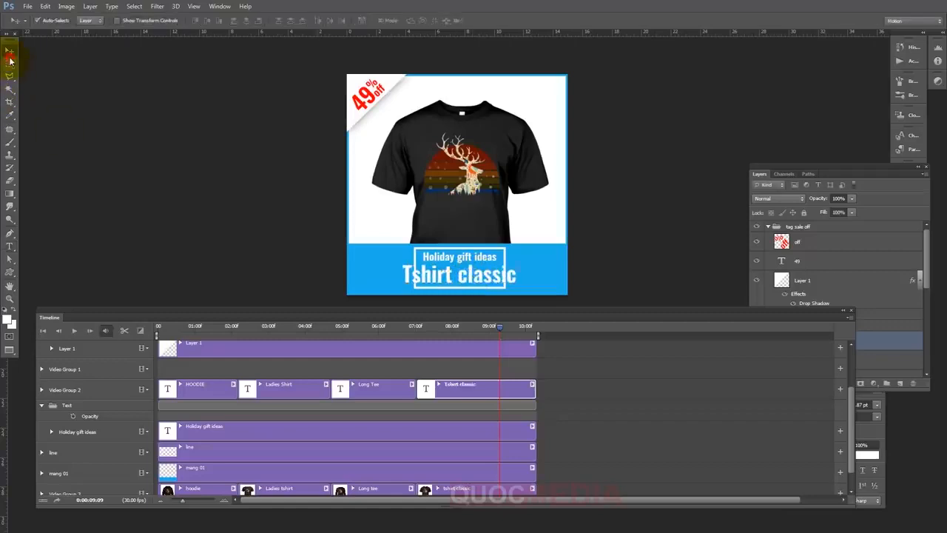
drag(517, 265, 504, 267)
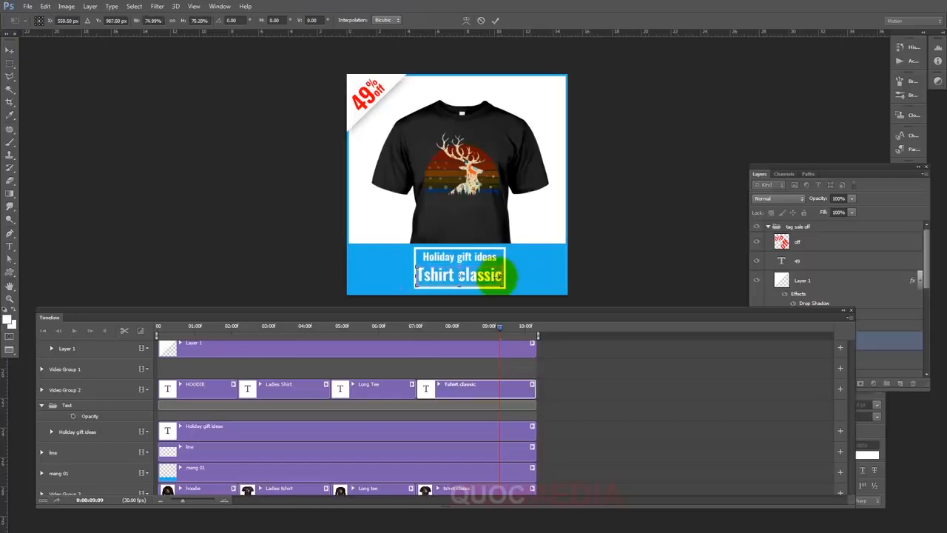
key(Return)
Step: Return the playhead to the start and collapse the Text and tag sale off groups in the timeline
drag(499, 327, 152, 338)
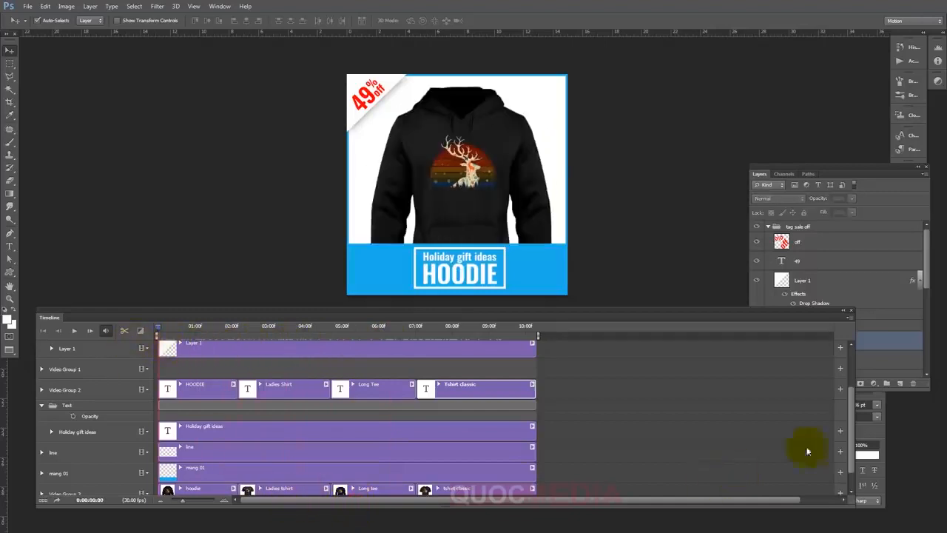
click(43, 405)
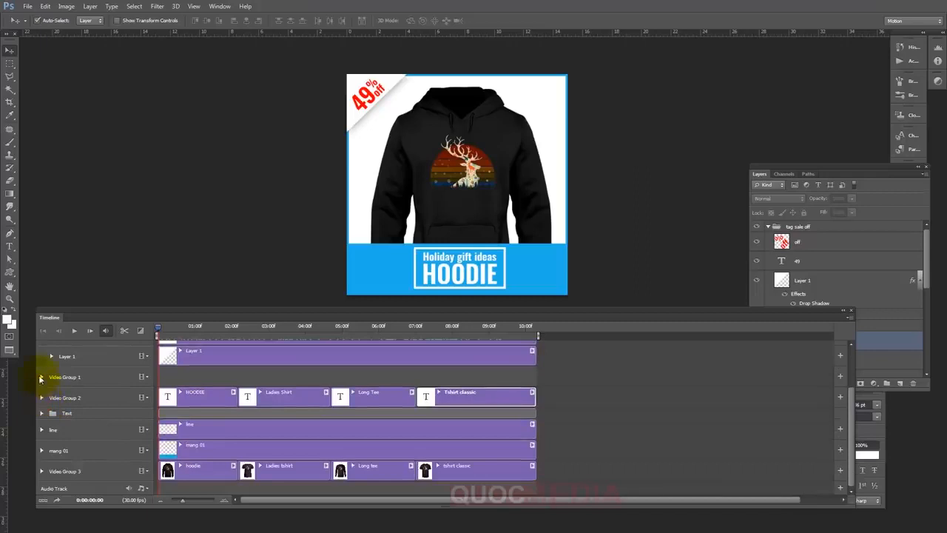
drag(849, 402, 848, 355)
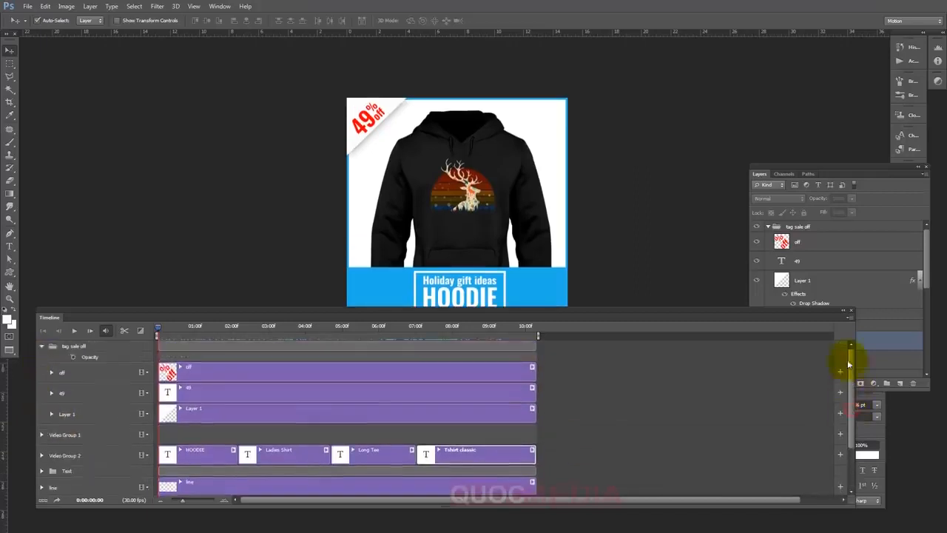
click(39, 348)
click(42, 347)
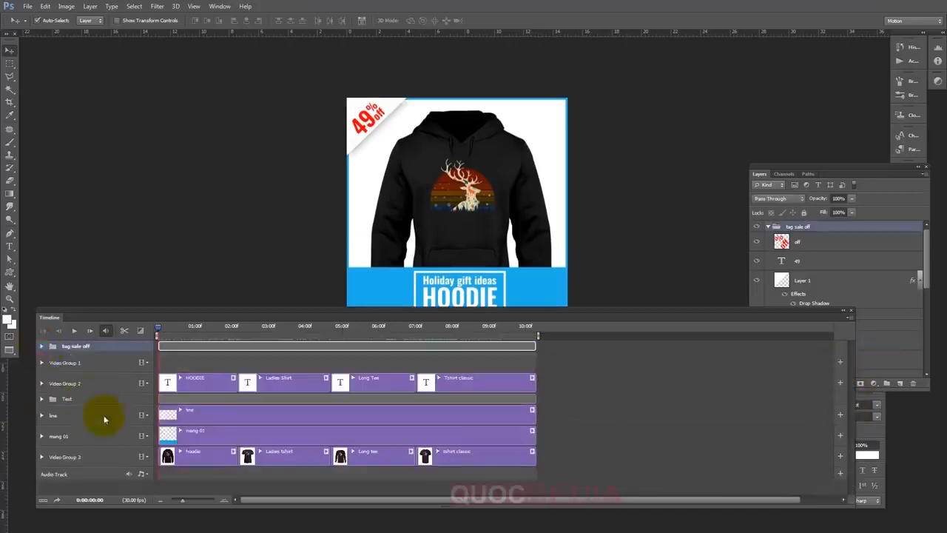
Step: Lengthen the Long tee image clip slightly so the tshirt classic clip starts a little after its caption
click(199, 459)
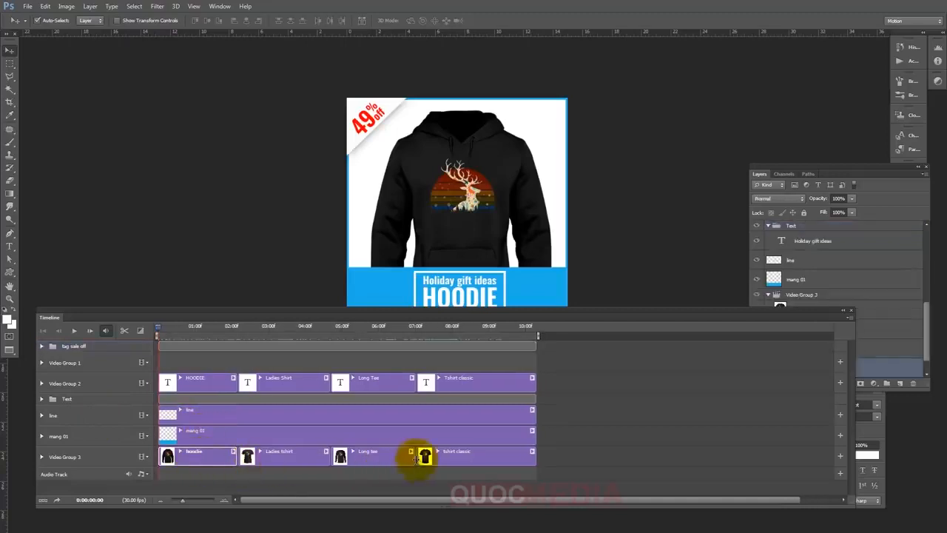
mouse_move(417, 459)
mouse_down()
mouse_move(476, 457)
mouse_move(431, 448)
mouse_move(423, 458)
mouse_up()
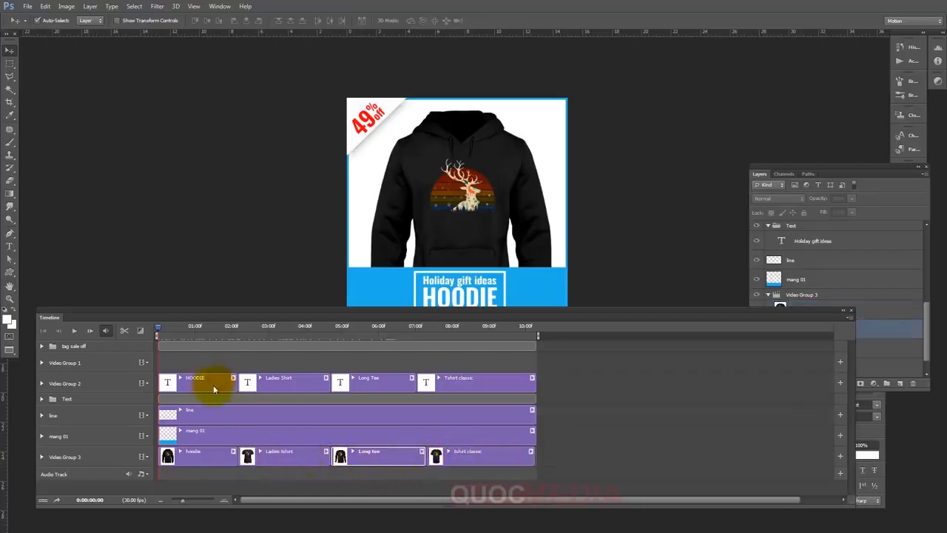
Step: Add a 1 s Fade With White transition between the hoodie and Ladies tshirt image clips
click(196, 453)
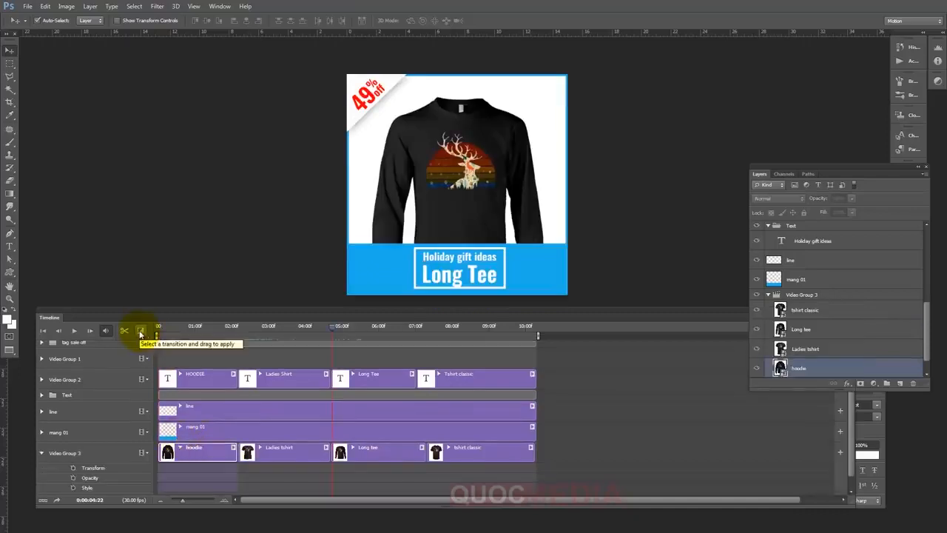
drag(332, 332, 235, 332)
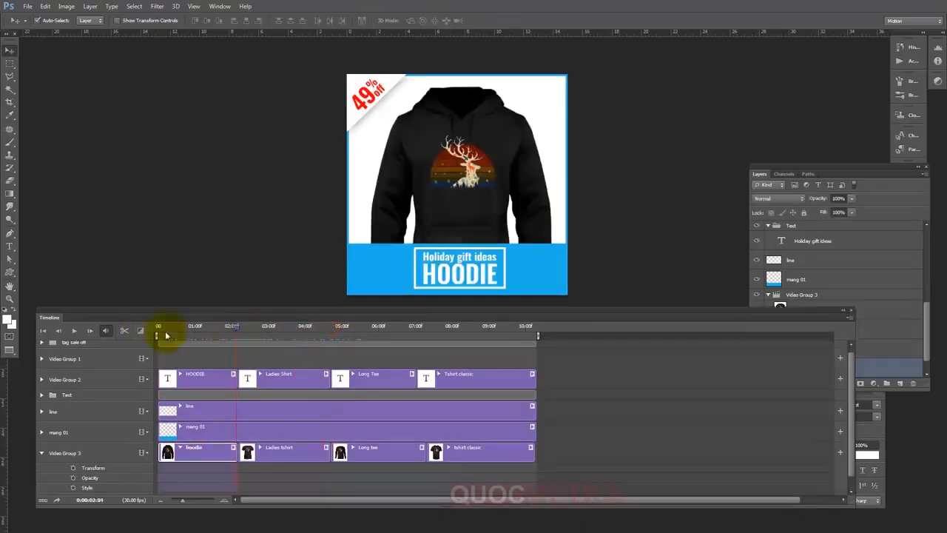
click(141, 331)
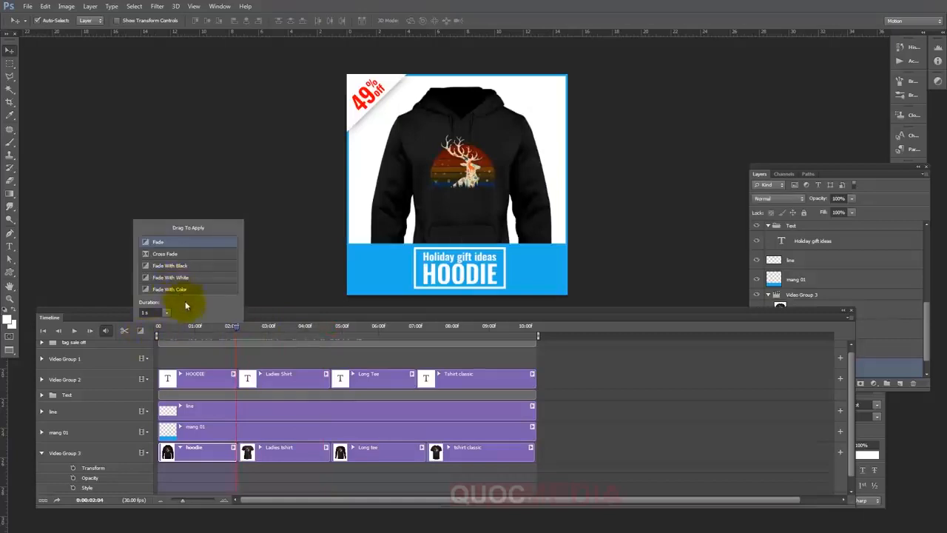
drag(171, 278, 241, 465)
Step: Add a 1 s Fade With White transition between the Ladies tshirt and Long tee image clips
drag(243, 331, 331, 343)
click(140, 330)
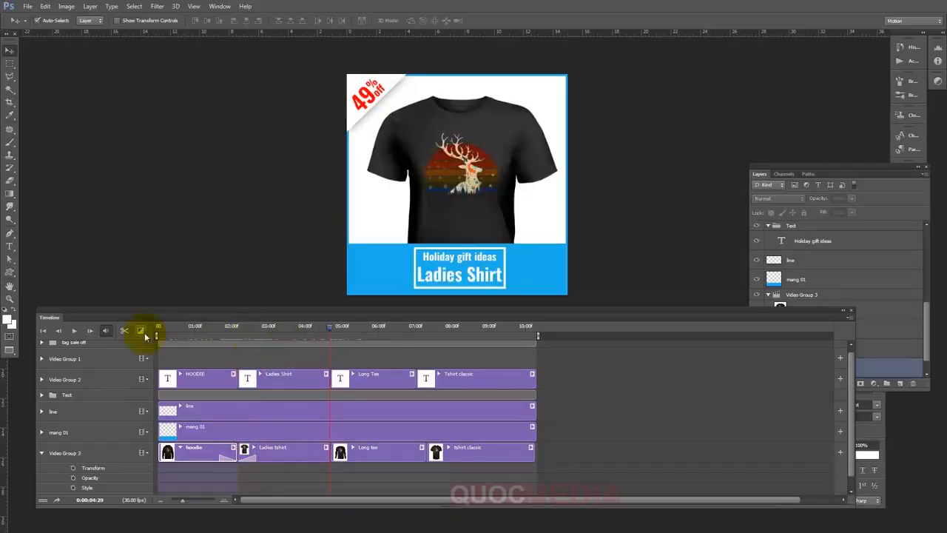
drag(164, 280, 331, 454)
Step: Add a Fade With White transition across the cut between the Long tee and tshirt classic image clips
drag(167, 282, 413, 456)
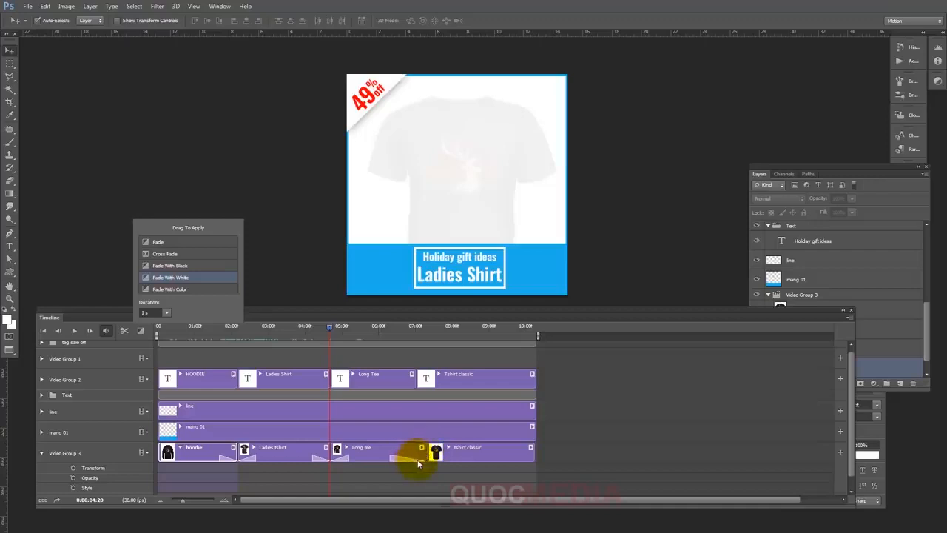
key(ctrl+z)
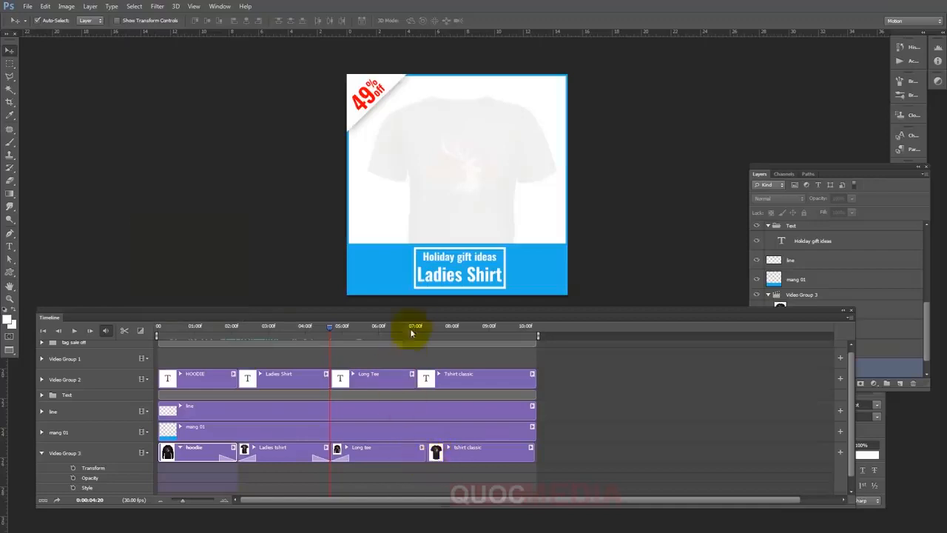
drag(416, 317, 422, 324)
drag(337, 331, 432, 341)
click(146, 330)
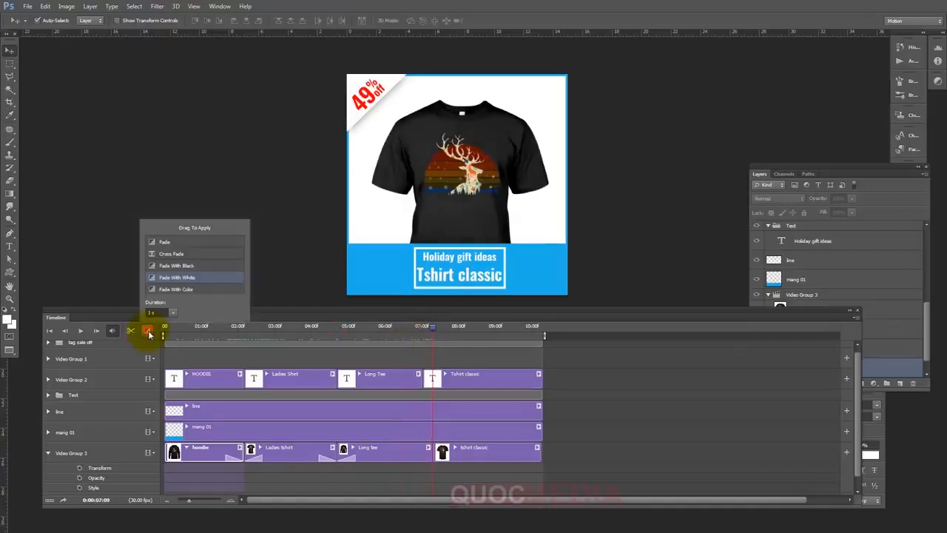
drag(180, 276, 444, 459)
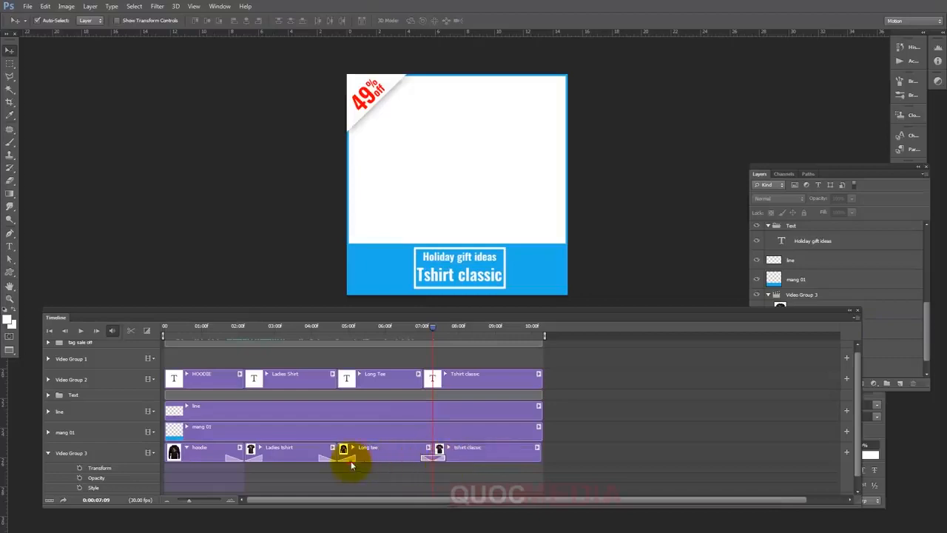
Step: Shorten the first two white fades to match the last one and align the tshirt classic clip's end with the other tracks
drag(353, 458, 324, 459)
drag(259, 459, 230, 459)
drag(432, 327, 542, 350)
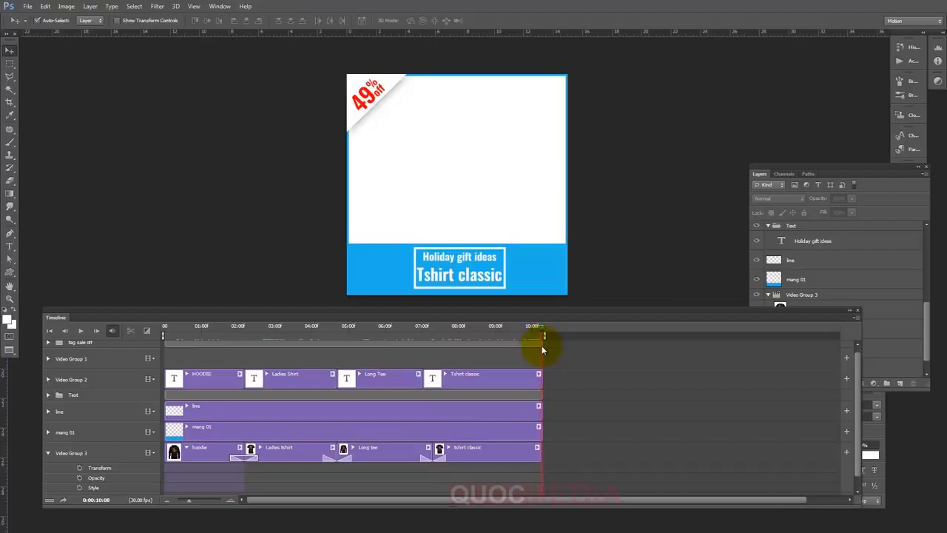
drag(540, 448, 542, 448)
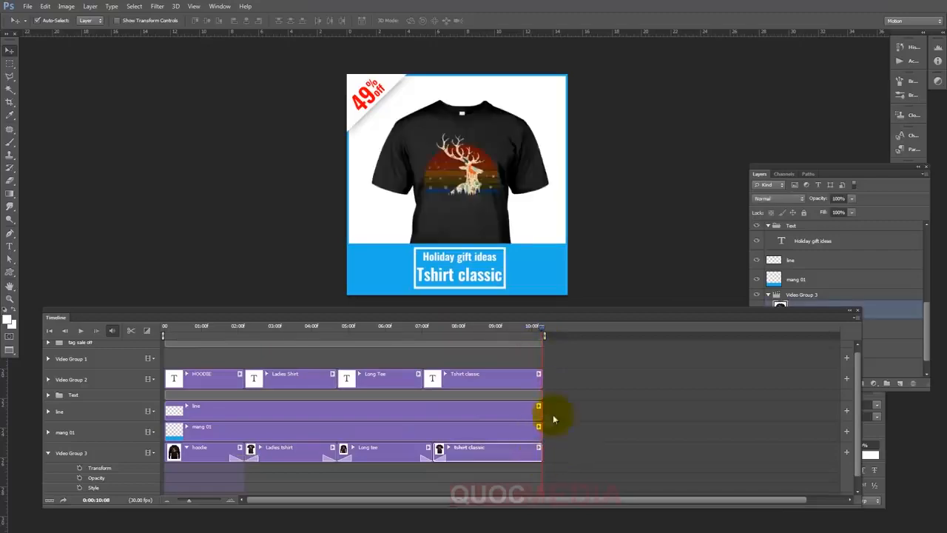
Step: Play the timeline from the start to check the transitions between the product images
drag(540, 331, 158, 338)
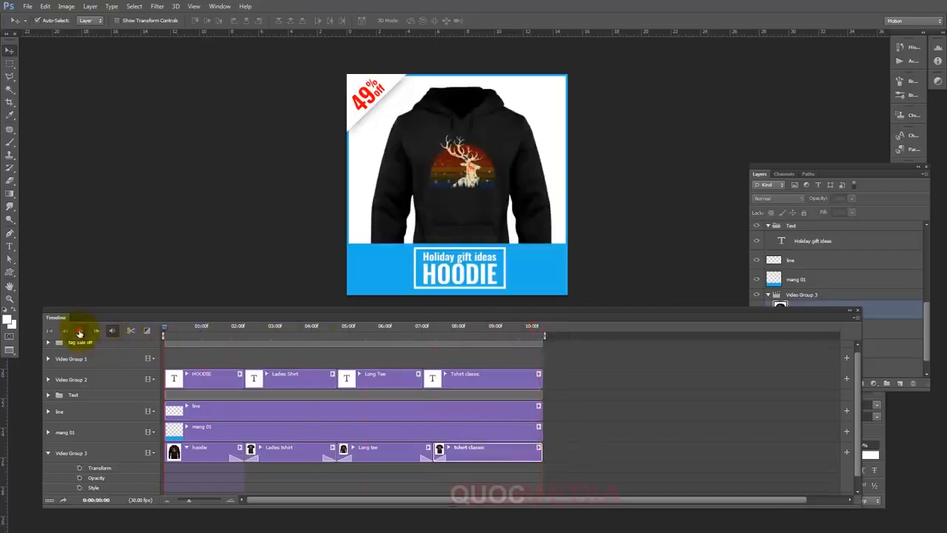
click(79, 331)
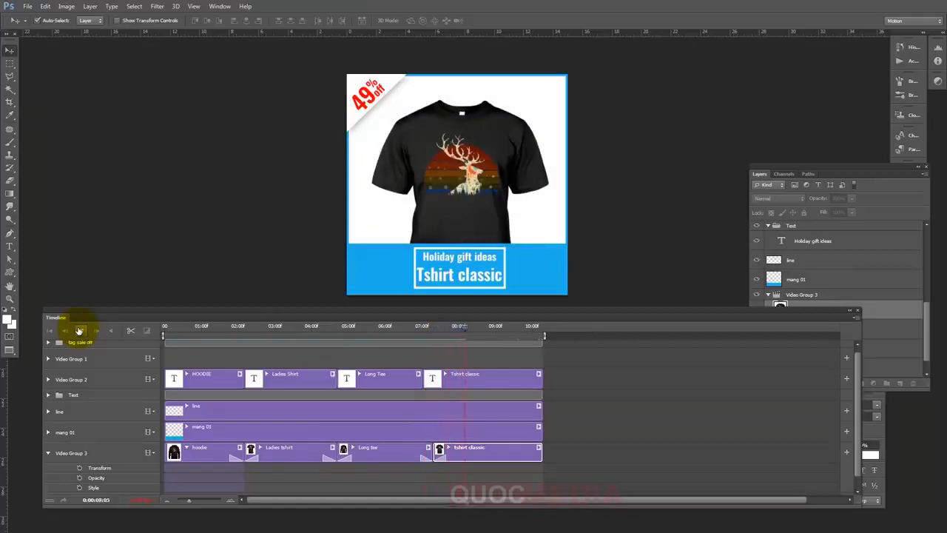
click(79, 330)
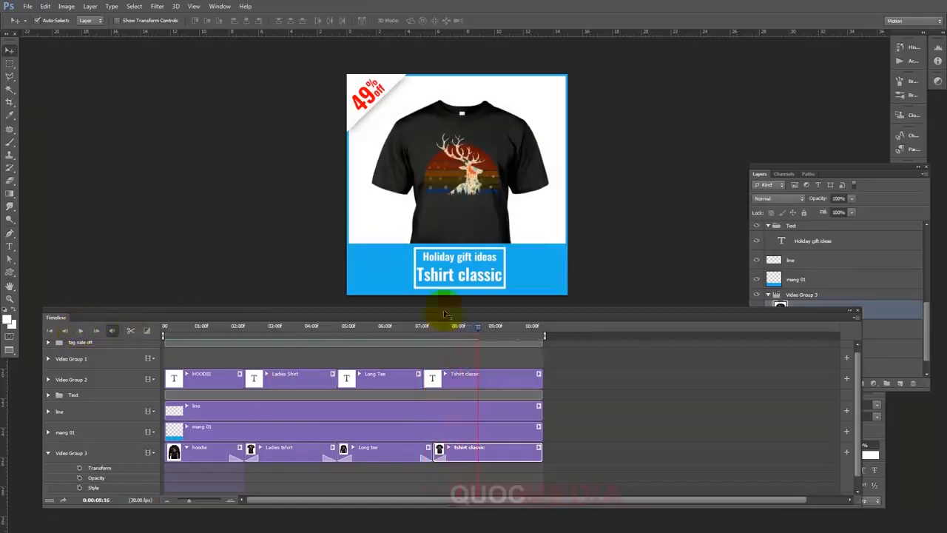
Step: Narrow the Timeline panel to uncover the layers list and open the Render Video export settings
drag(477, 318, 468, 318)
drag(854, 349, 745, 347)
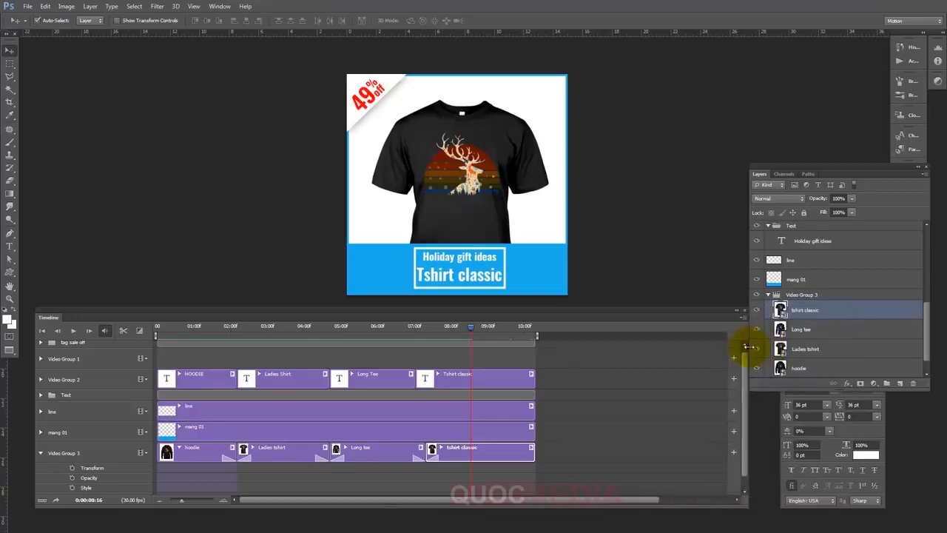
click(27, 6)
mouse_move(83, 193)
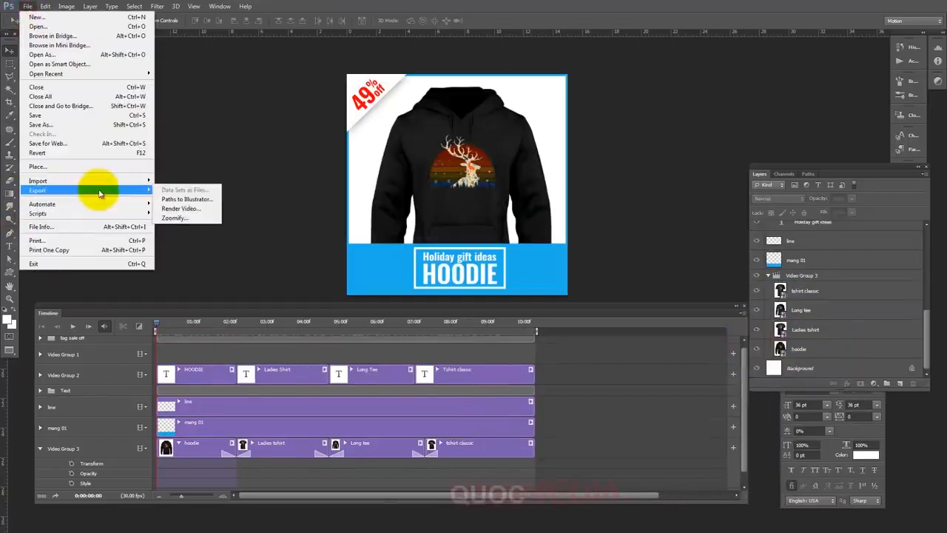
click(209, 212)
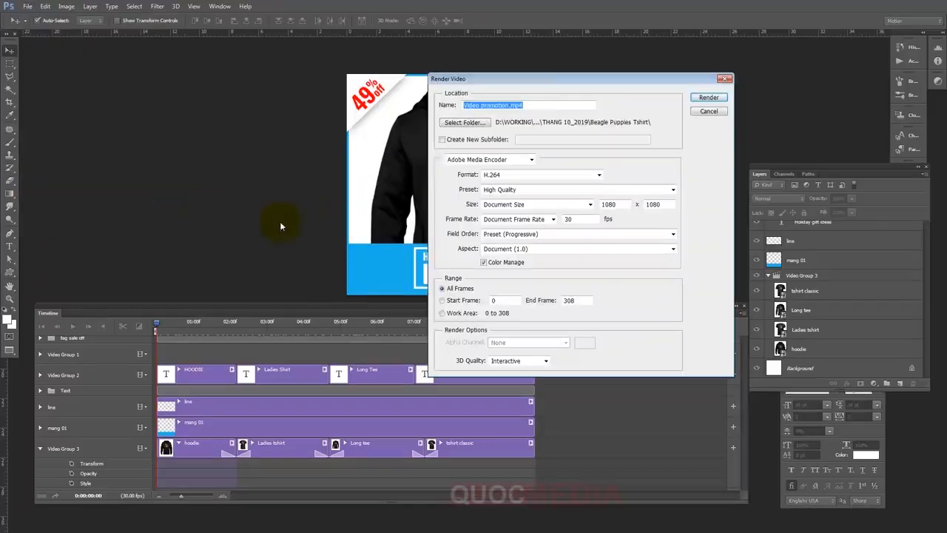
Step: Set the Desktop as the render folder for Video promotion.mp4
drag(555, 86, 536, 89)
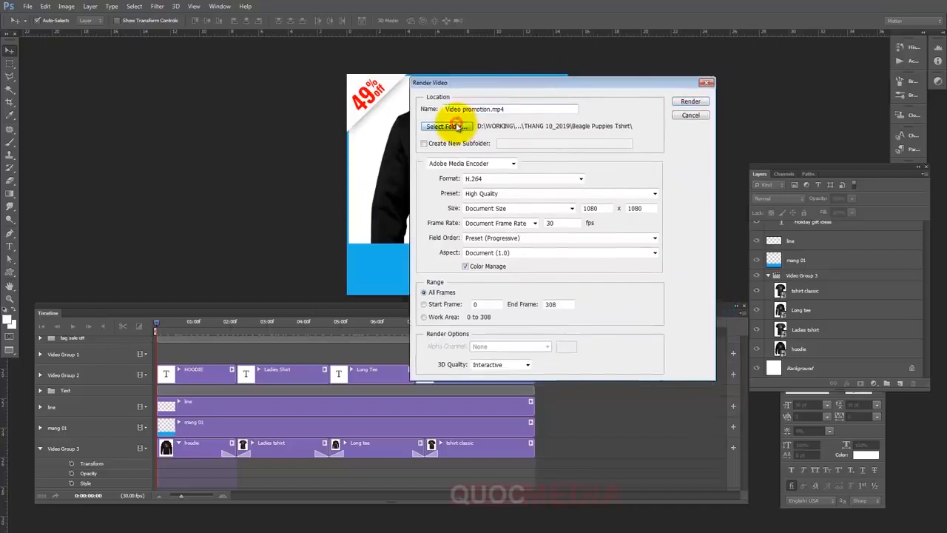
click(449, 126)
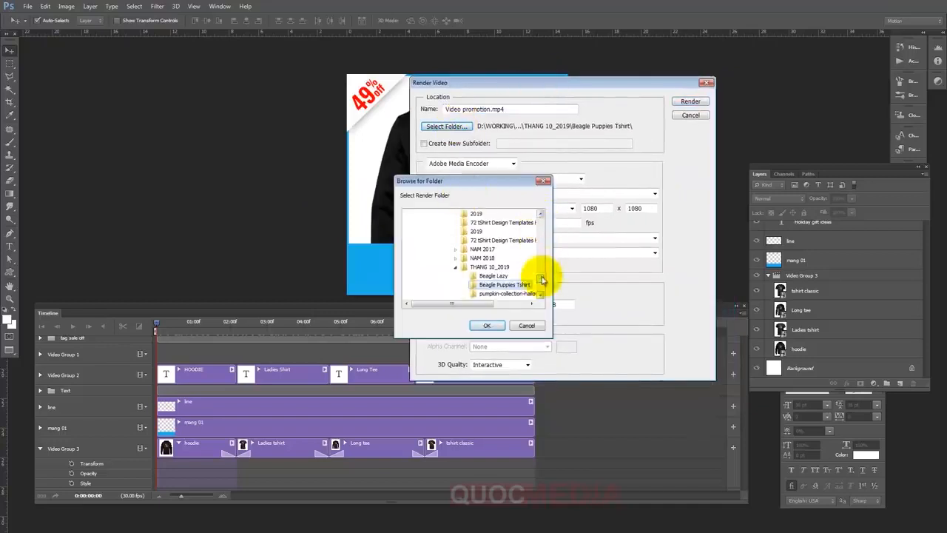
scroll(545, 259, up, 5)
scroll(540, 237, up, 5)
click(423, 213)
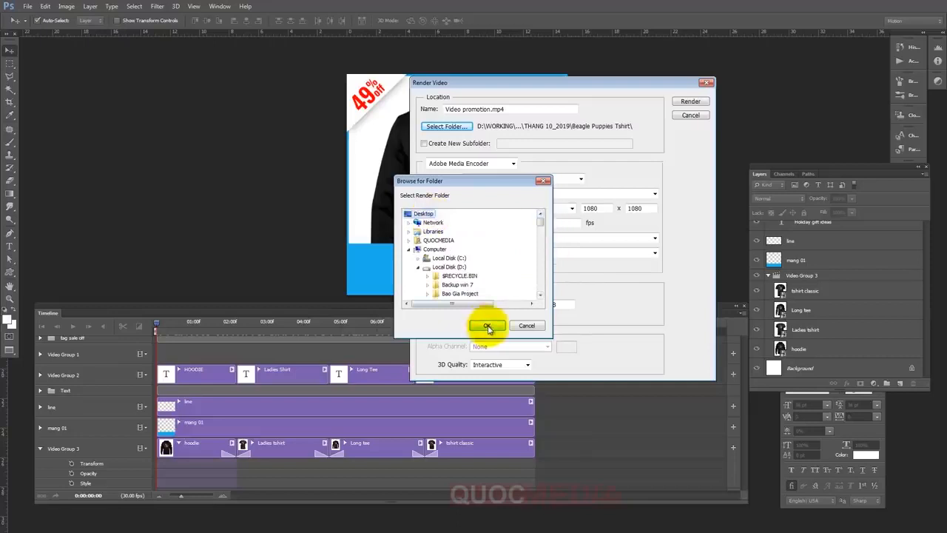
click(487, 327)
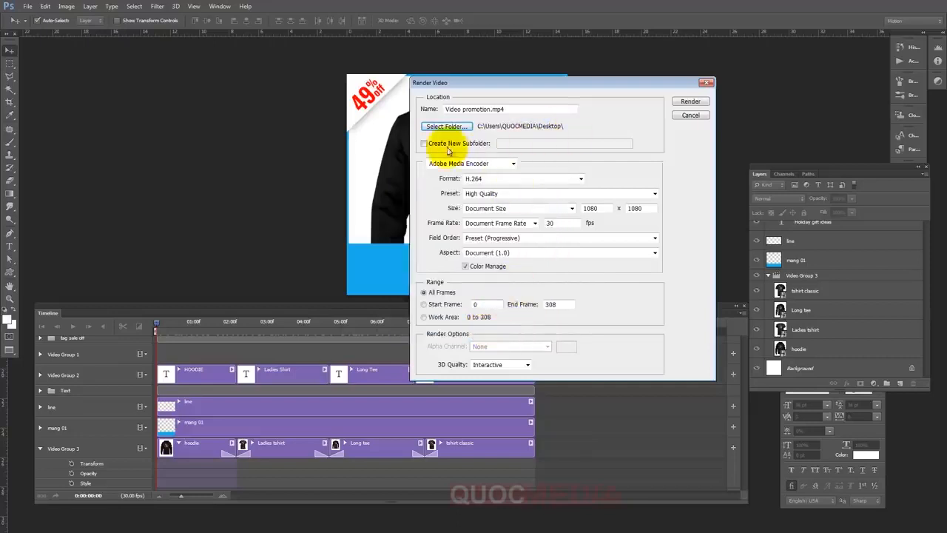
Step: Set the render preset to Android Tablet - 1080p 29.97 with the size set to Document Size, 1080 x 1080
click(518, 194)
click(609, 216)
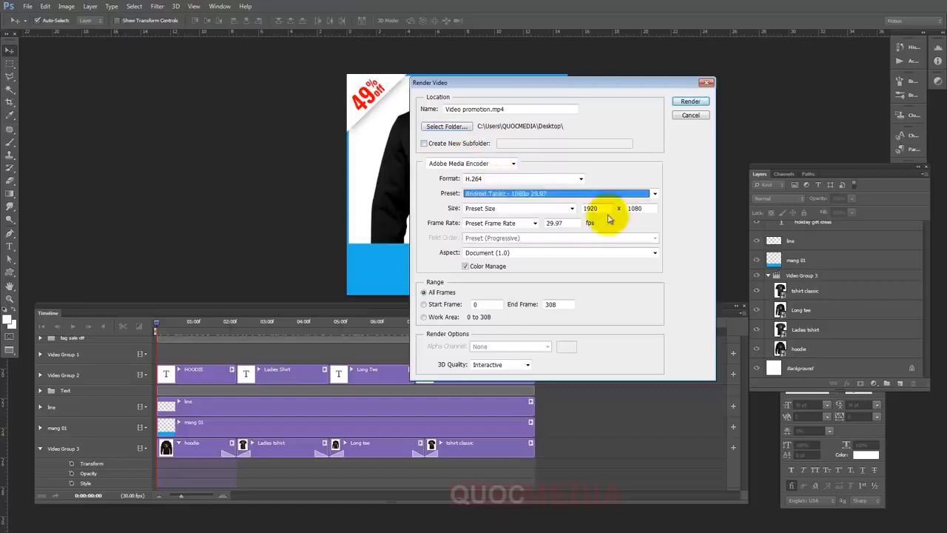
drag(602, 209, 564, 213)
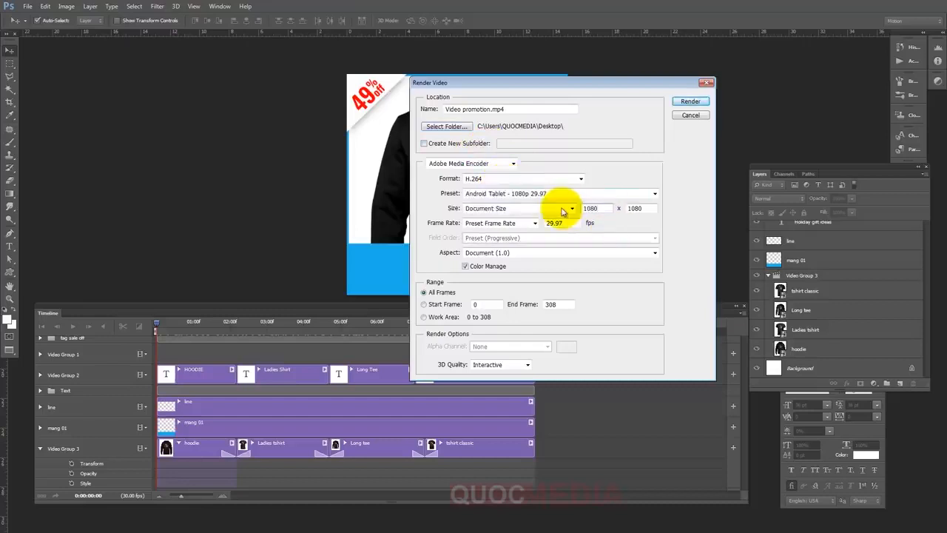
double_click(596, 209)
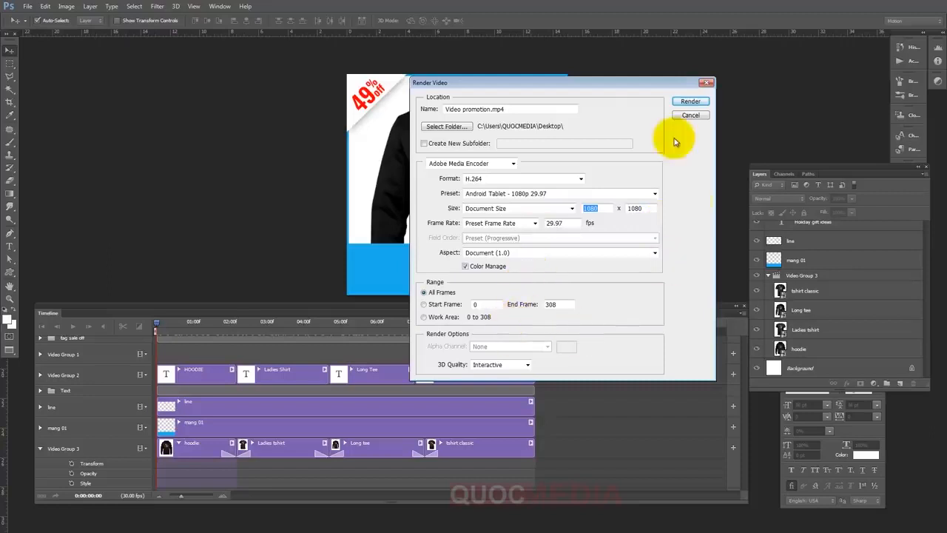
Step: Render the video and switch to the desktop to play the exported Video promotion file
click(687, 102)
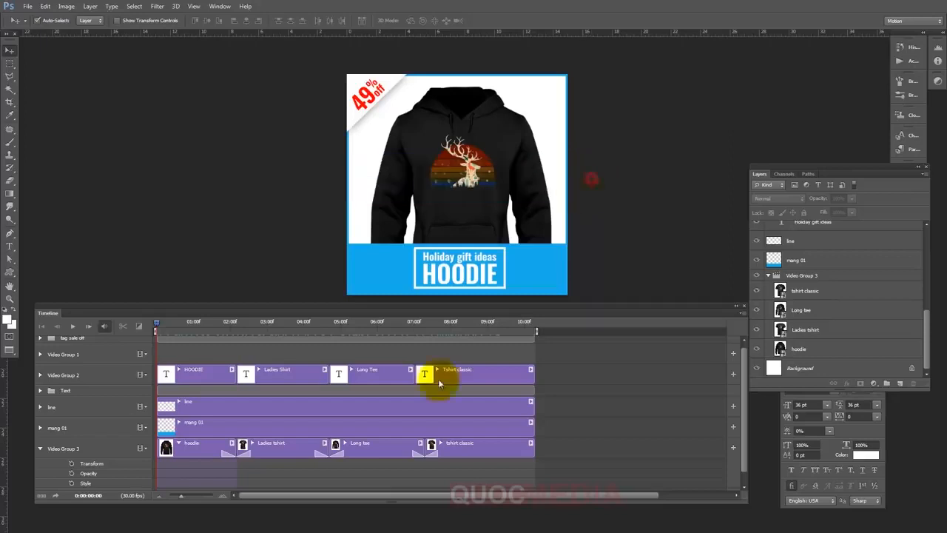
key(super)
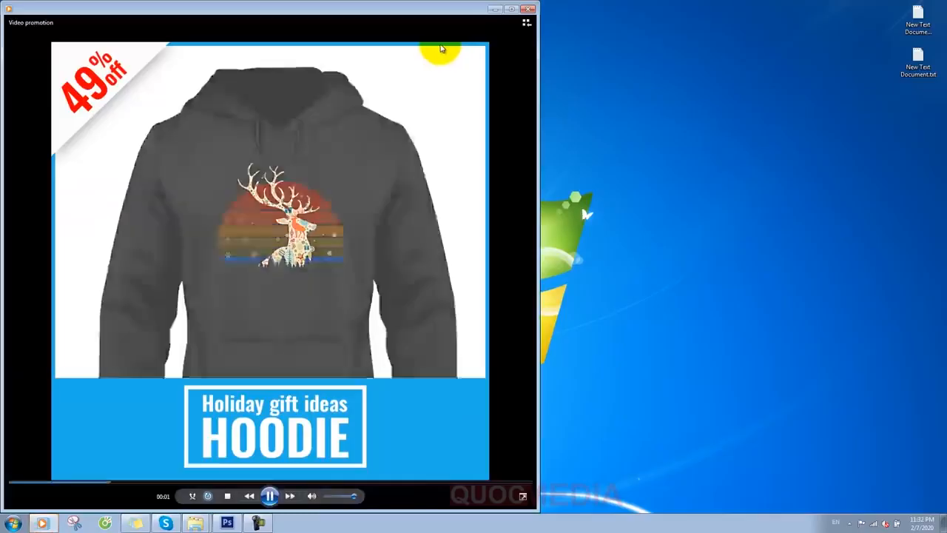